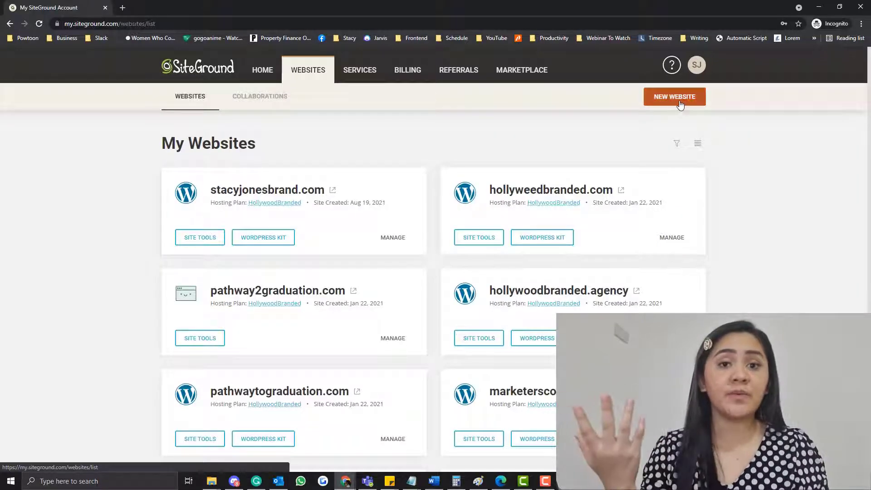
click(679, 105)
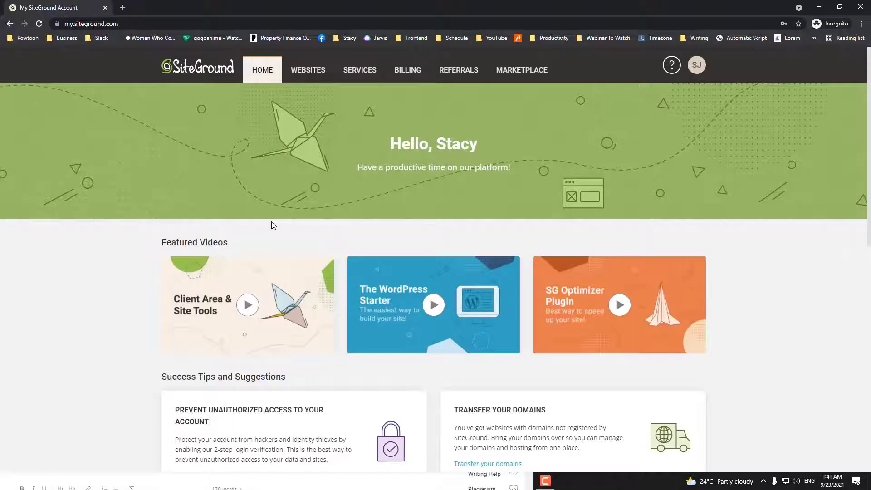
scroll(273, 225, down, 1)
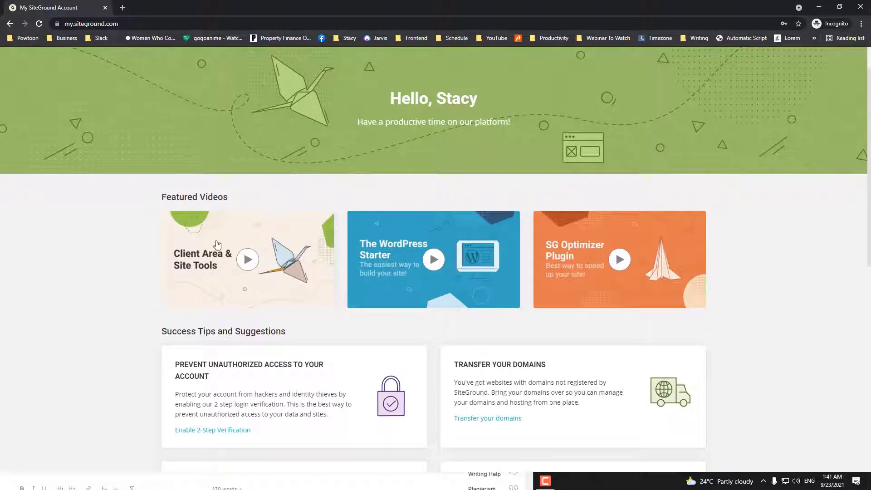
scroll(129, 224, up, 1)
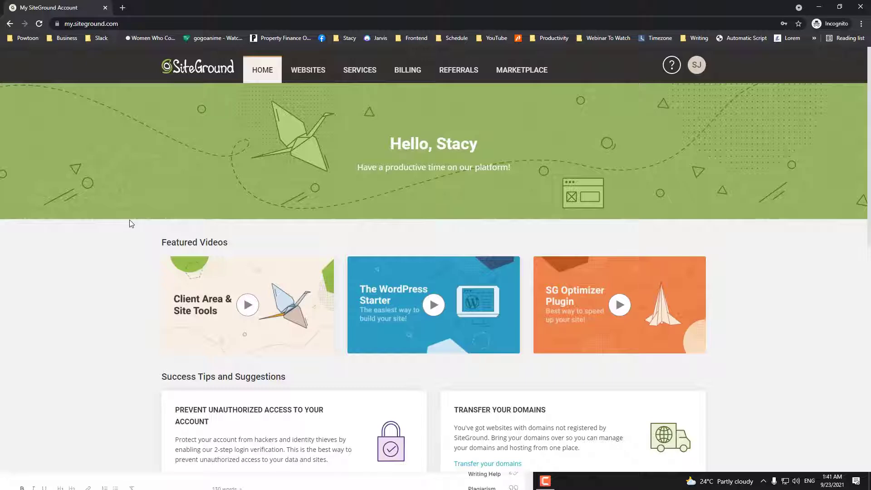
scroll(129, 220, down, 1)
scroll(129, 220, up, 1)
Minimize the Grammarly window, then bring up the Notepad note listing the domain names and place it over the SiteGround page
click(405, 488)
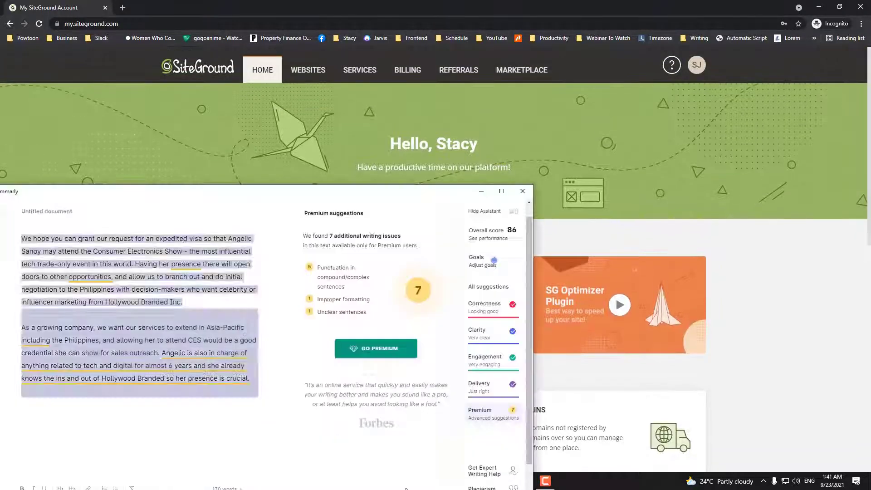
click(481, 191)
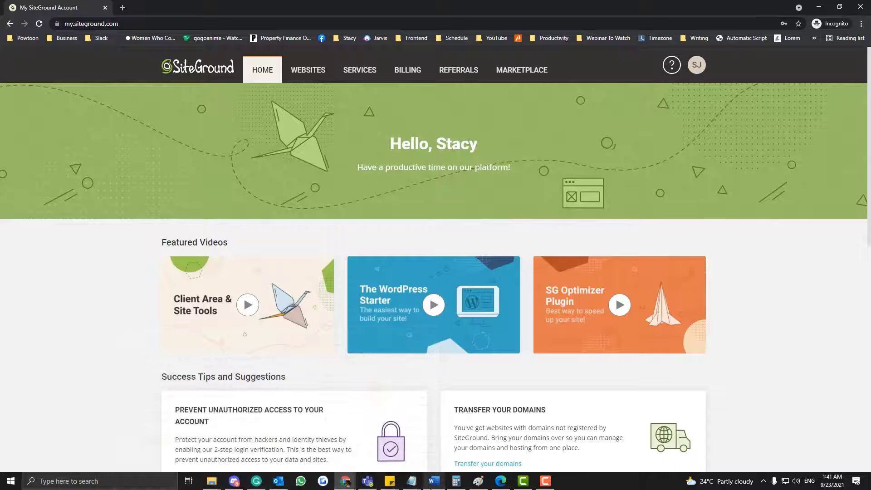
click(415, 484)
click(626, 427)
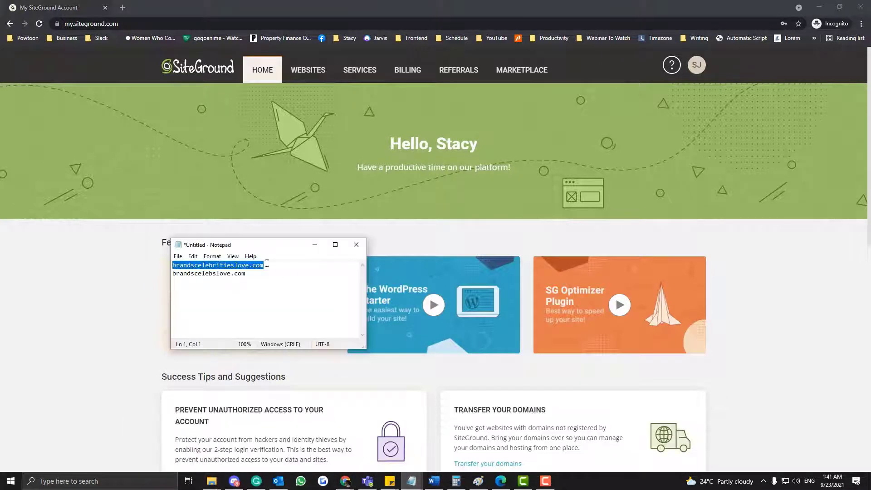
drag(264, 247, 544, 267)
Copy the domain name brandscelebritieslove.com from the Notepad note
drag(528, 295, 272, 297)
click(484, 295)
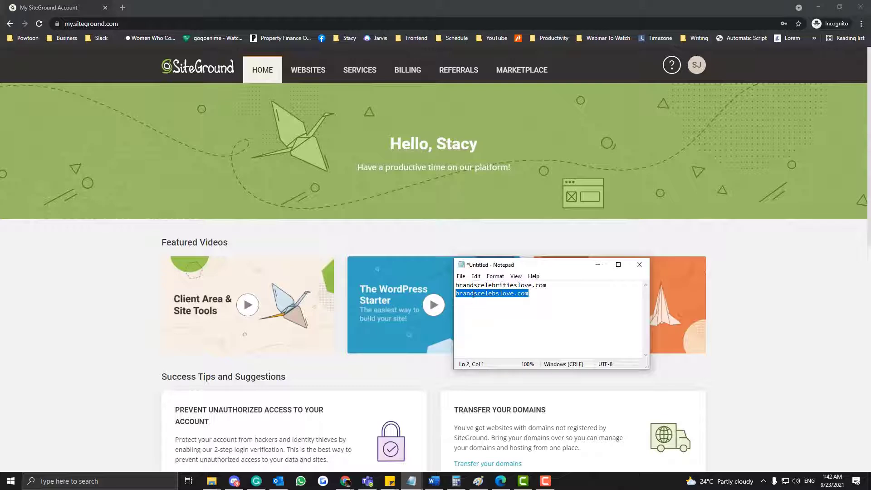
click(474, 295)
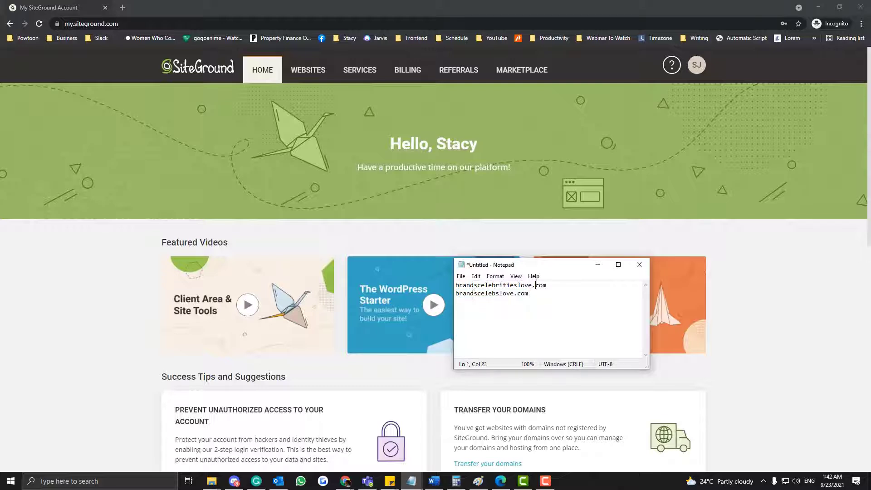
mouse_move(546, 284)
mouse_down()
mouse_move(454, 285)
mouse_move(558, 286)
mouse_up()
click(458, 286)
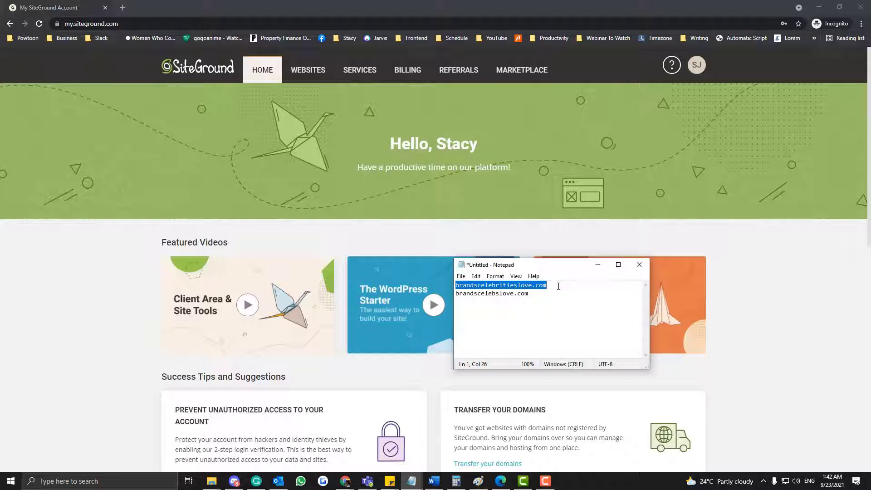
click(559, 286)
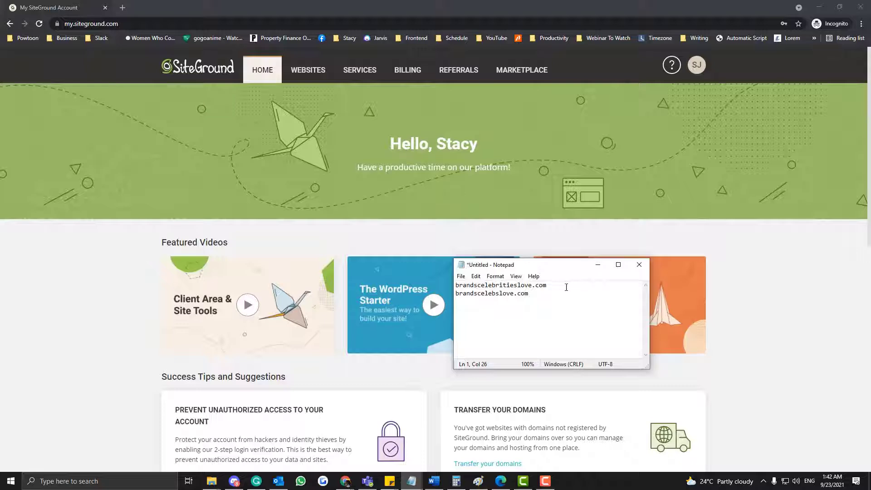
drag(566, 287, 446, 283)
key(ctrl+c)
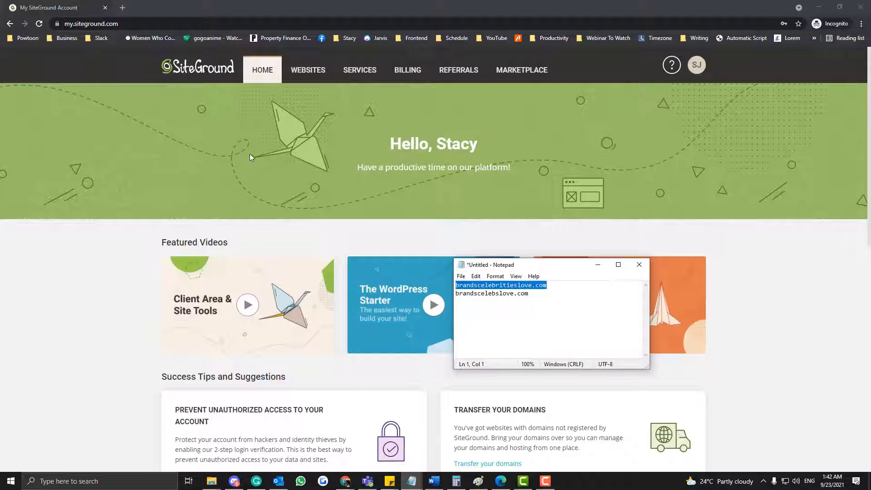
Start adding a new website in the SiteGround account and choose the Existing Domain option
click(312, 79)
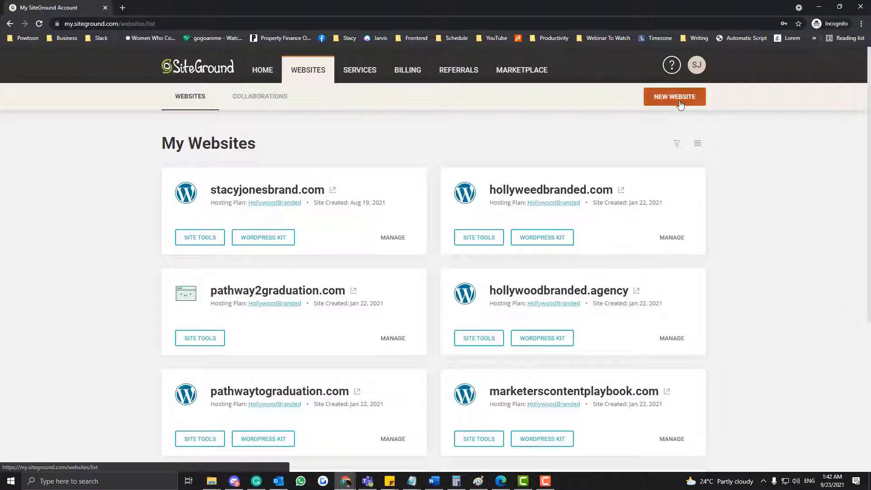
click(680, 104)
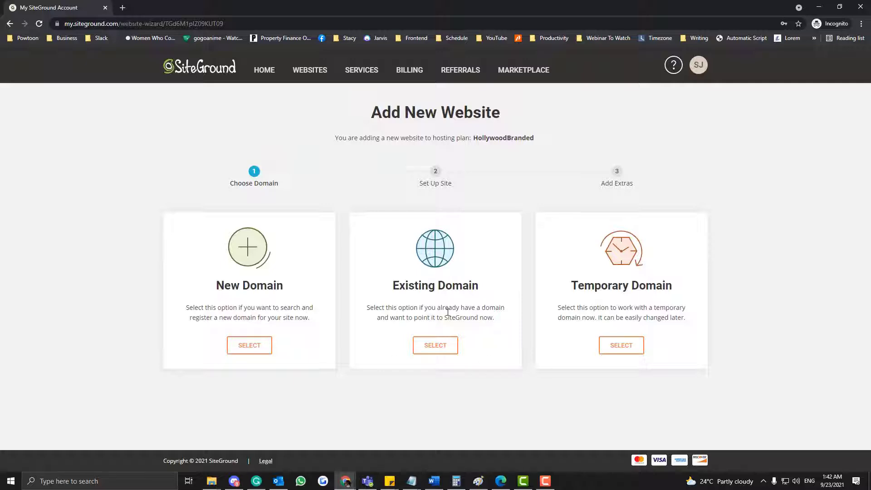
click(437, 345)
Enter brandscelebritieslove.com as the domain name and continue to the site setup stage
scroll(377, 336, down, 2)
click(377, 336)
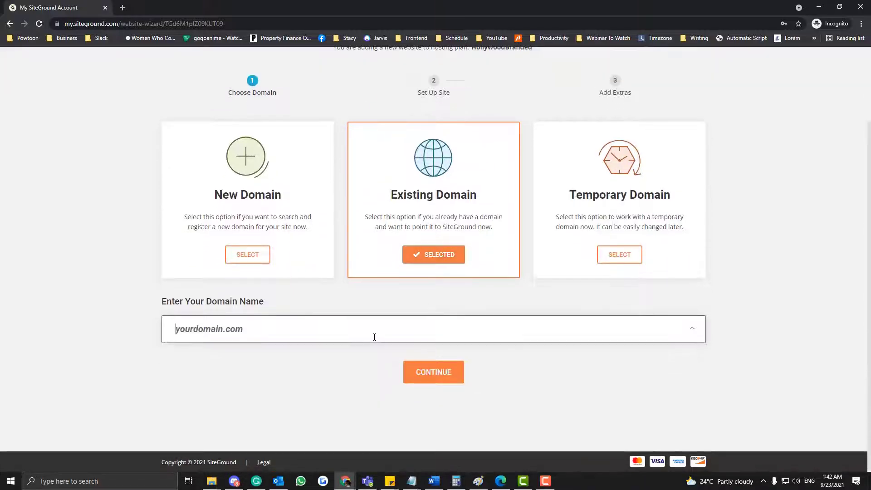
key(ctrl+v)
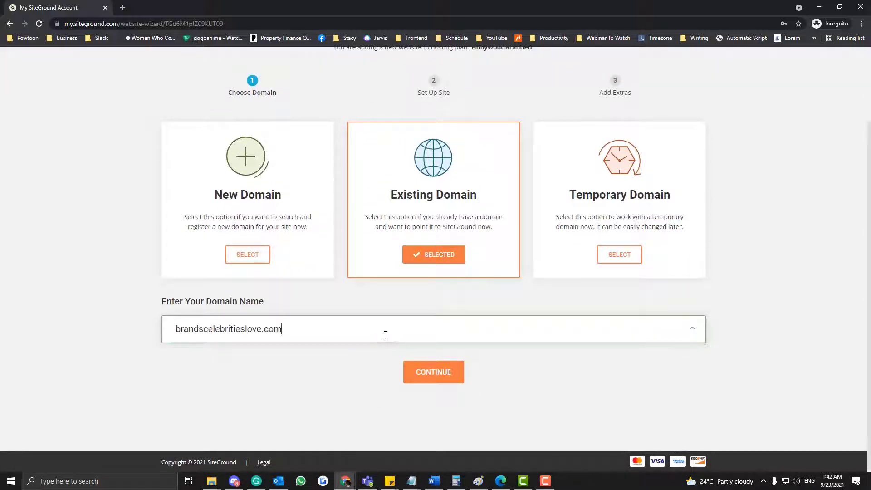
click(437, 373)
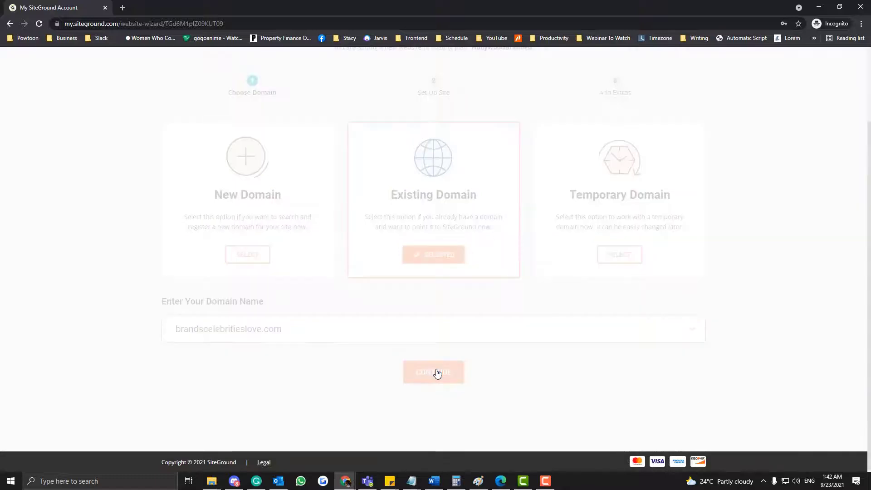
scroll(435, 352, down, 2)
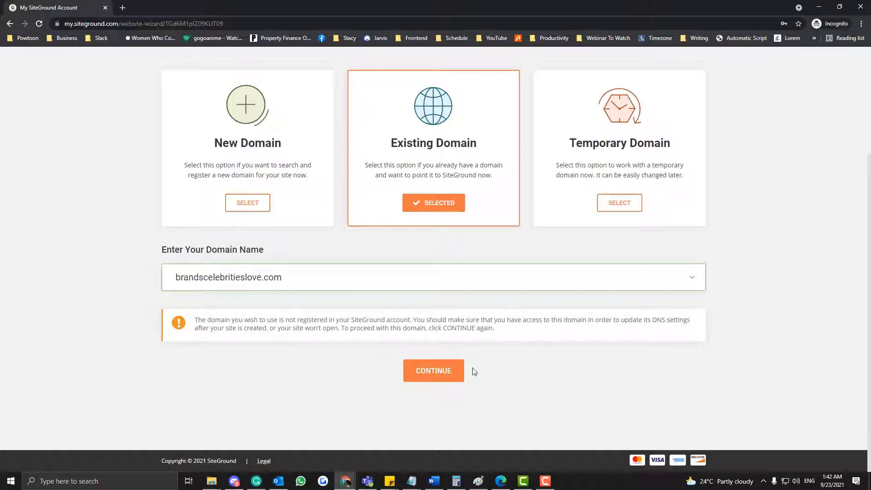
click(441, 371)
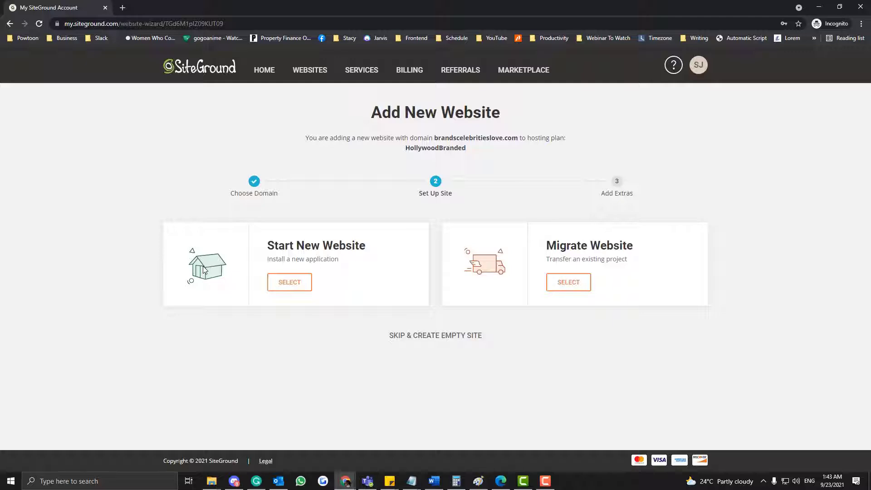
Look at the second domain, brandscelebslove.com, in the Notepad note and return to the Add New Website wizard
click(411, 480)
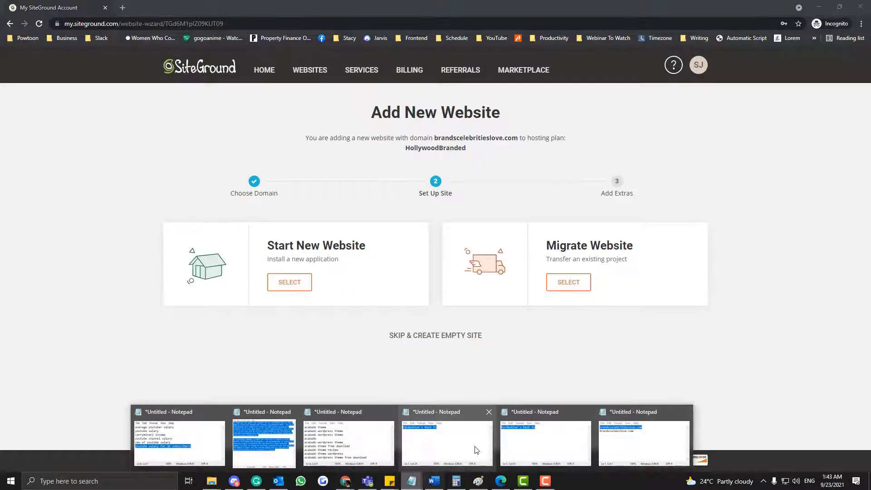
click(647, 445)
drag(528, 293, 444, 293)
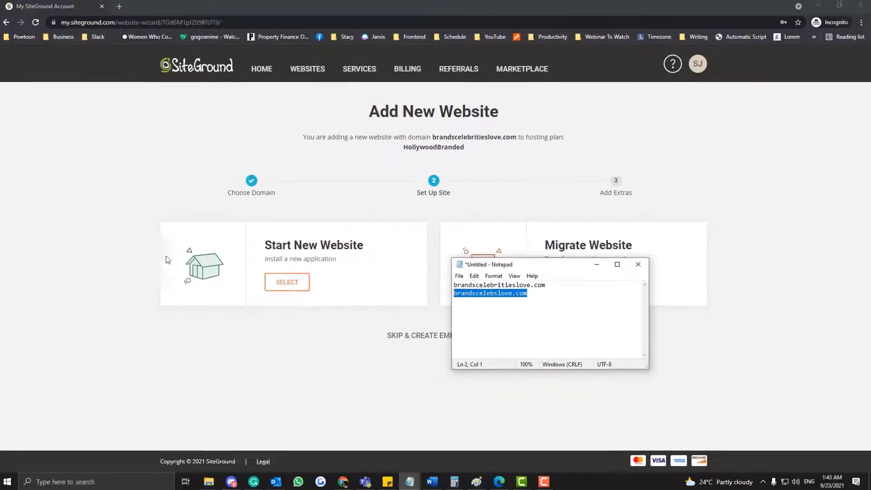
click(267, 366)
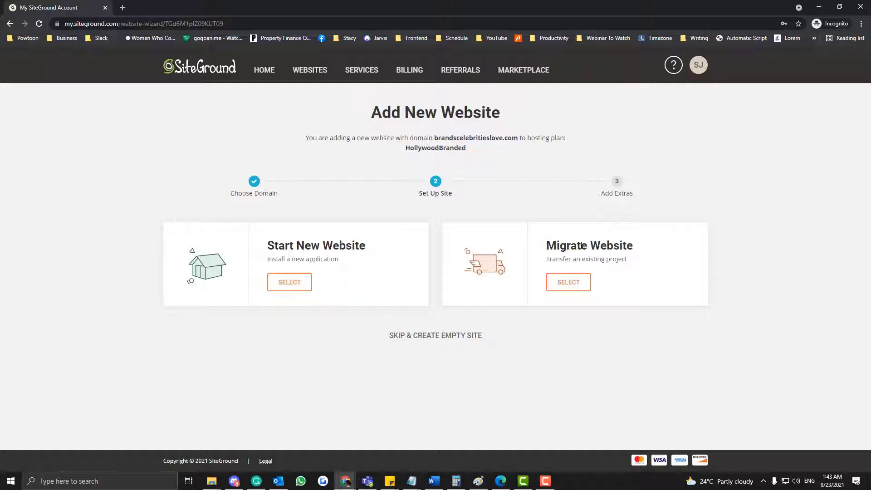
Skip the application setup to create an empty site and finish the wizard without adding SG Site Scanner
click(412, 344)
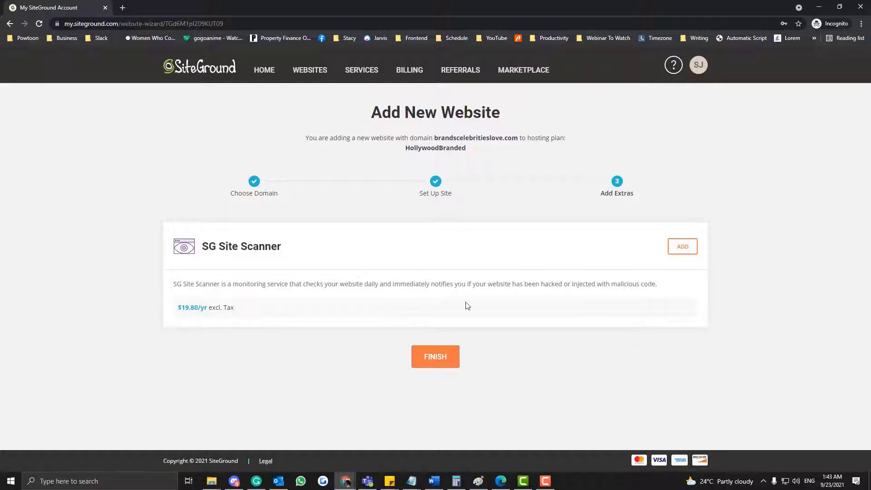
click(435, 357)
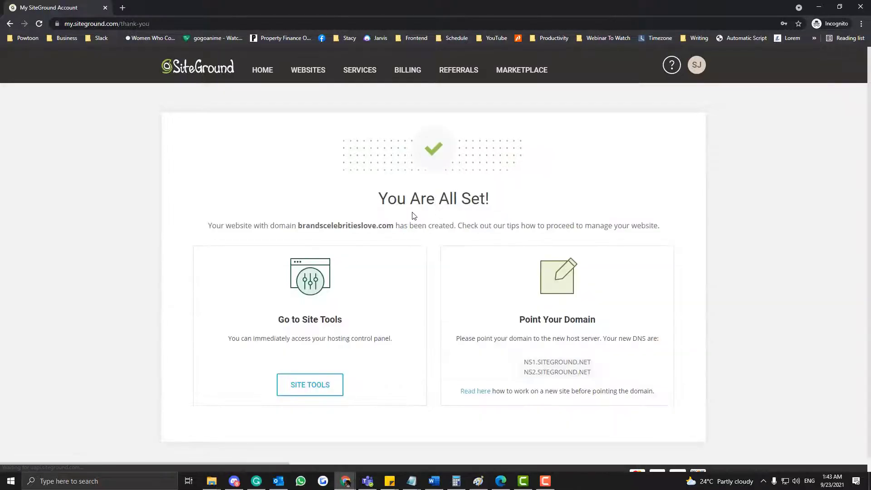
scroll(414, 302, down, 1)
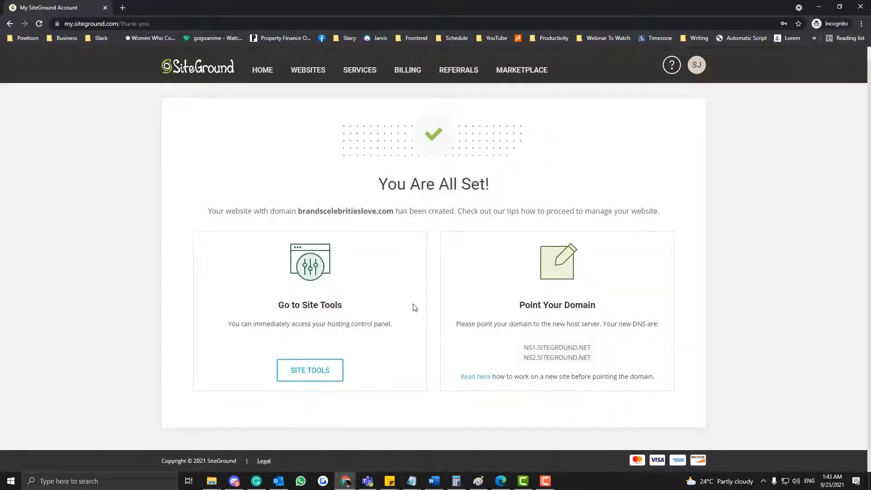
Copy the first nameserver, NS1.SITEGROUND.NET, from the Point Your Domain details
drag(232, 222, 411, 292)
click(414, 291)
drag(523, 348, 599, 350)
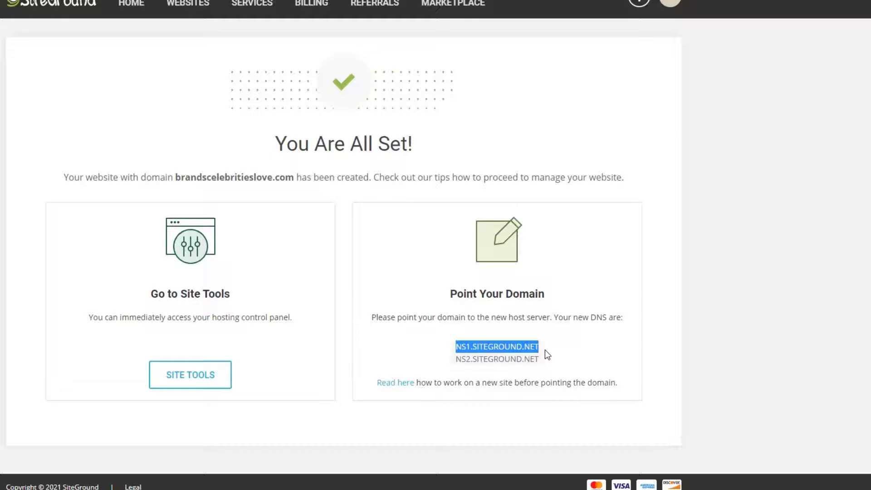
drag(545, 350, 546, 365)
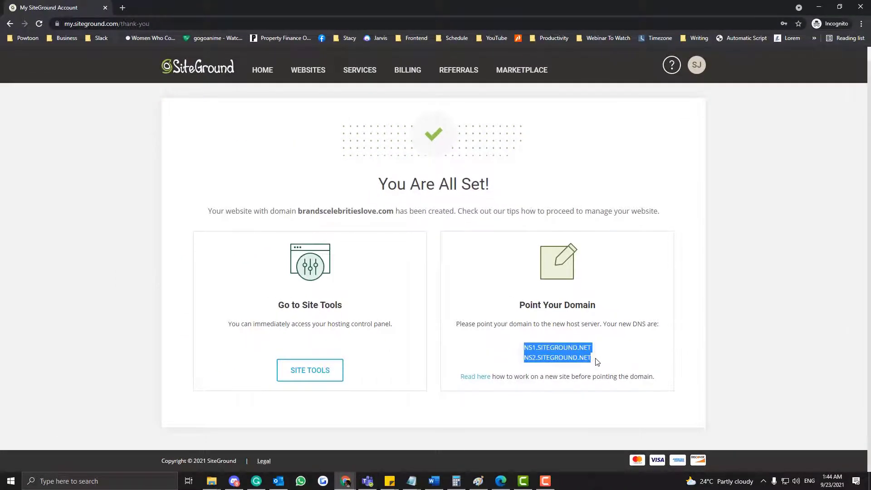
triple_click(596, 350)
right_click(580, 349)
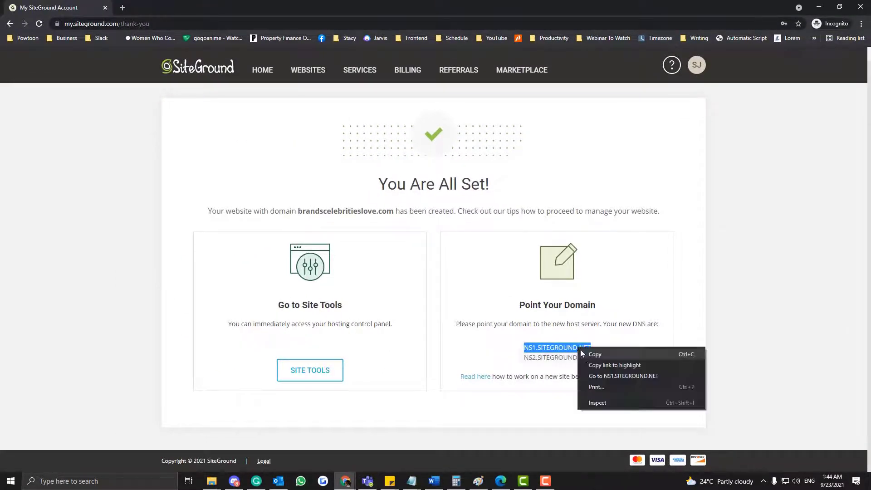
click(590, 355)
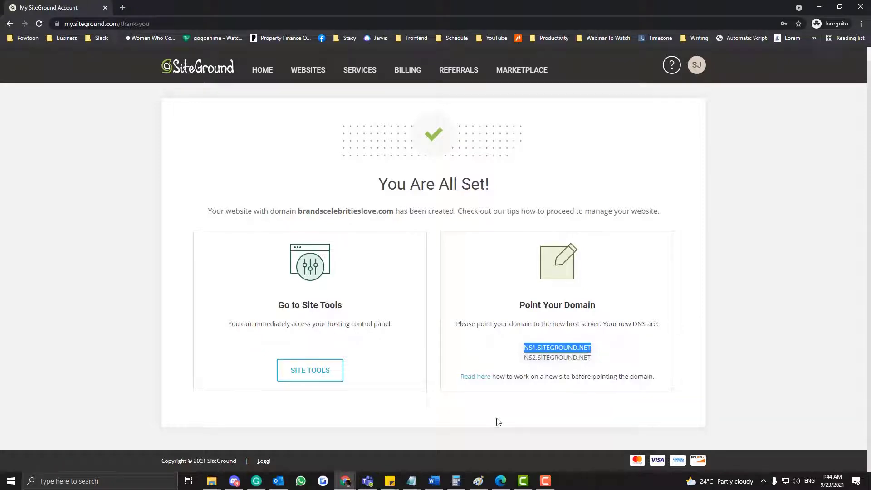
Switch to the GoDaddy browser window and look over the DNS Management page for brandscelebritieslove.com
click(346, 481)
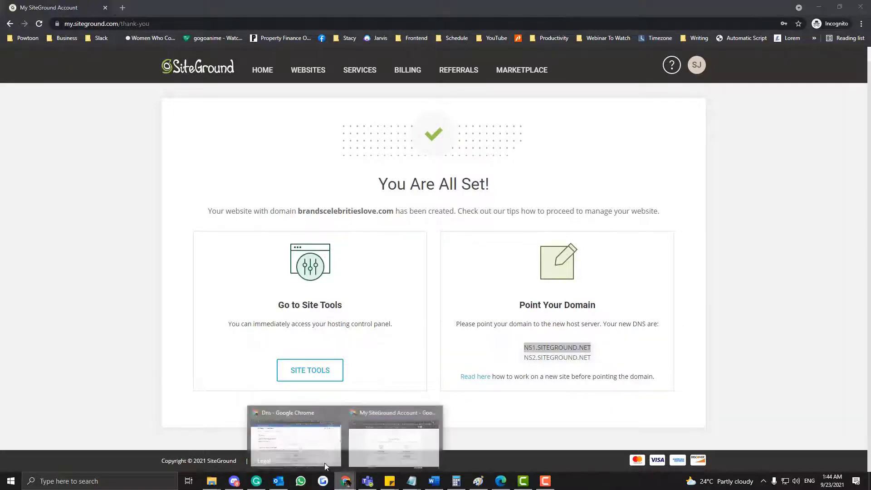
click(281, 444)
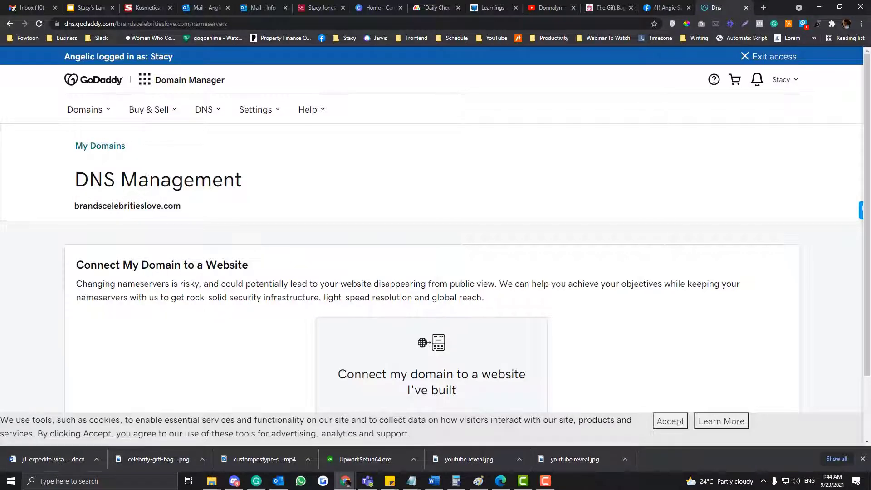
scroll(146, 181, down, 2)
scroll(136, 162, up, 2)
right_click(87, 112)
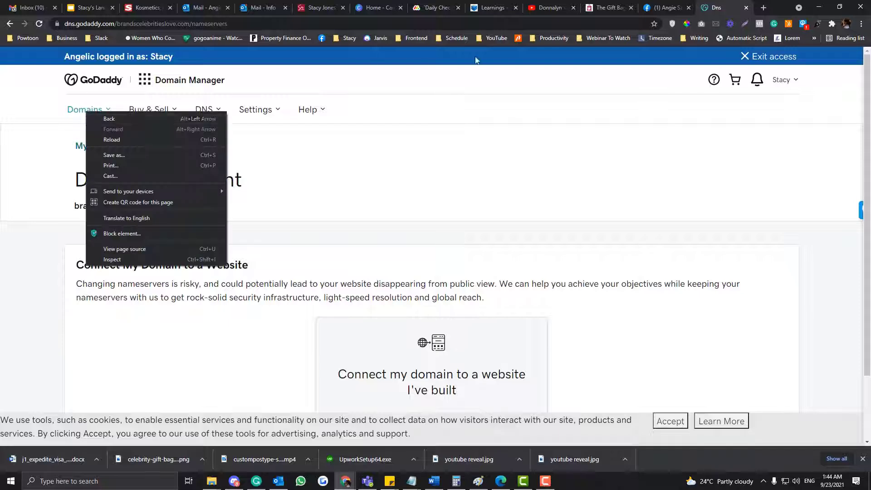
click(531, 201)
scroll(529, 200, down, 2)
scroll(529, 200, up, 2)
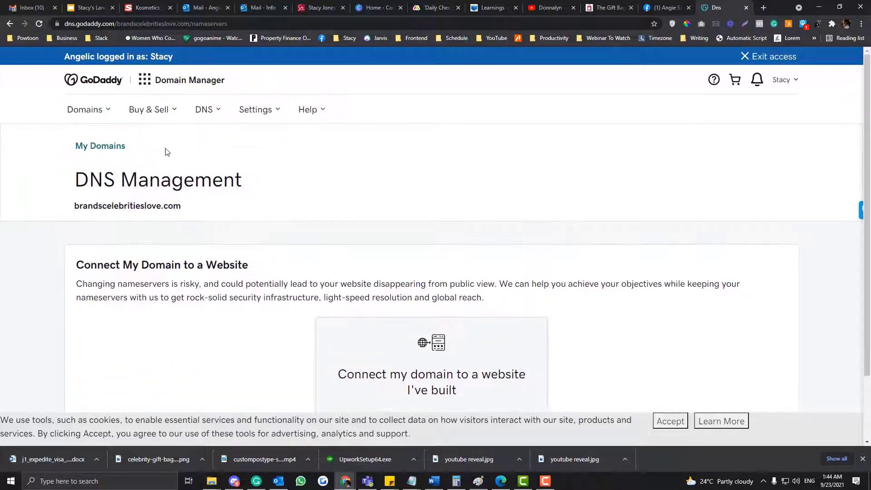
Leave the nameserver page and open the list of all domains in GoDaddy's Domain Manager
click(9, 24)
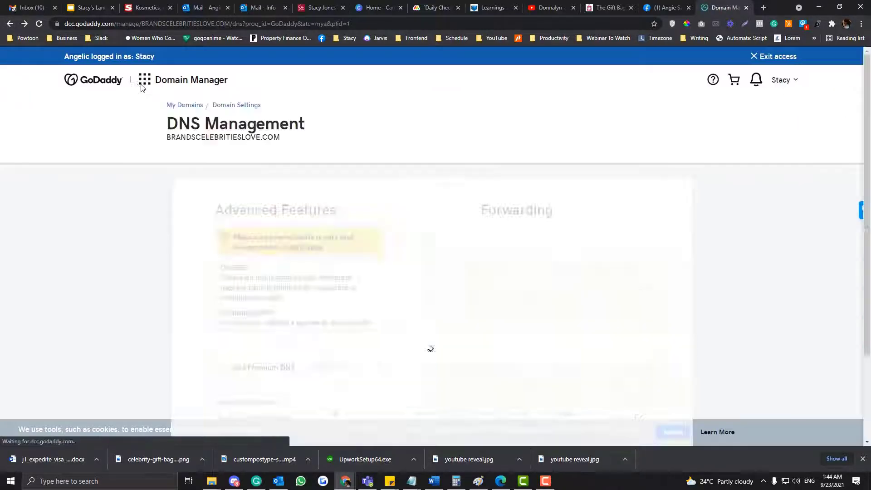
mouse_move(82, 115)
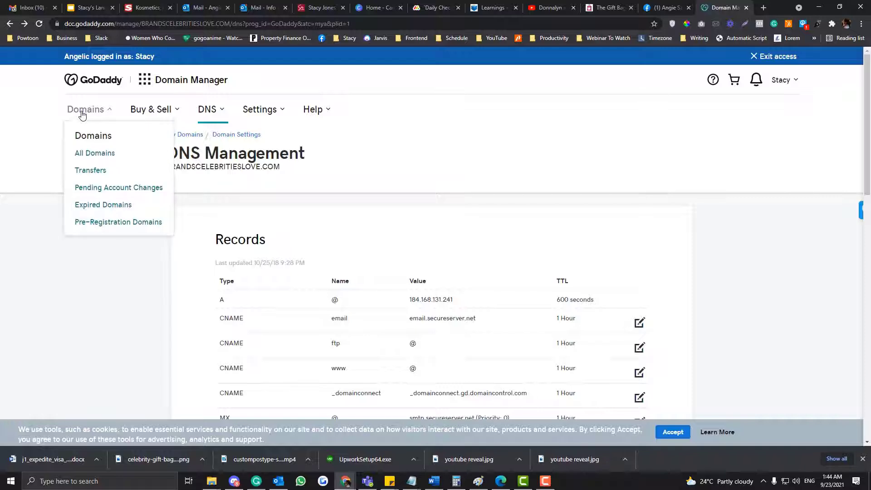
click(91, 156)
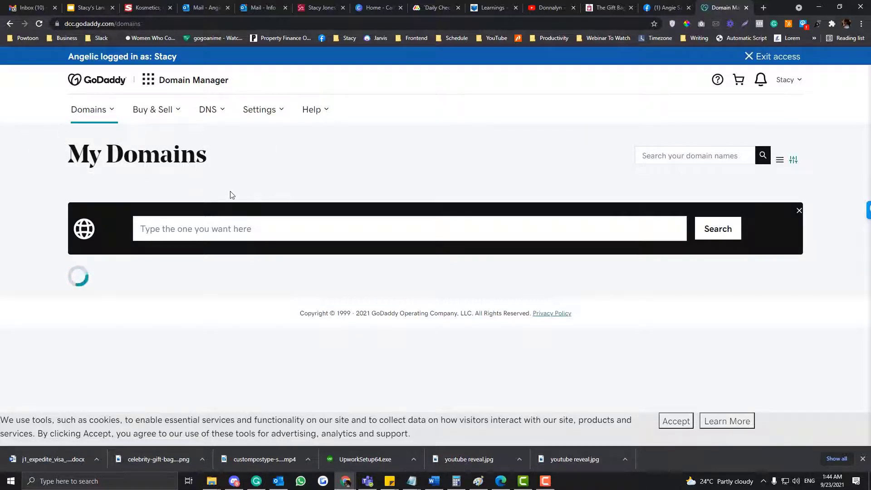
Accept the cookie notice, reload the My Domains page and move it into its own browser window
click(682, 422)
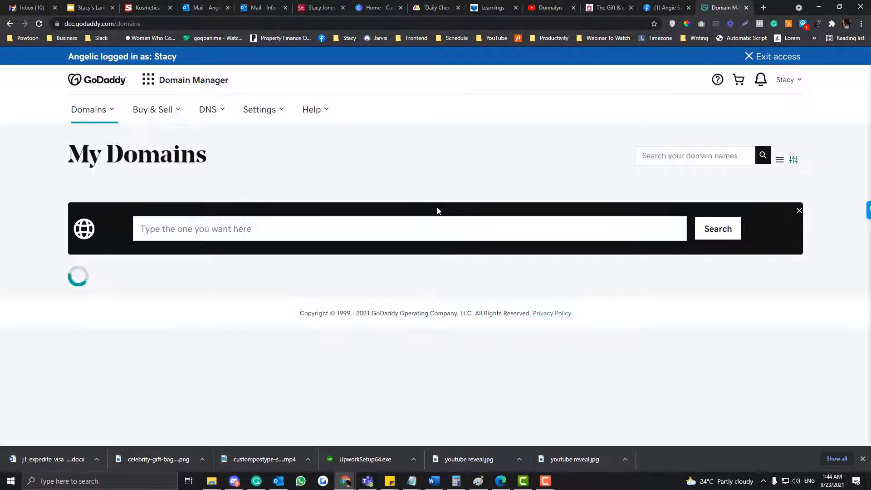
click(294, 26)
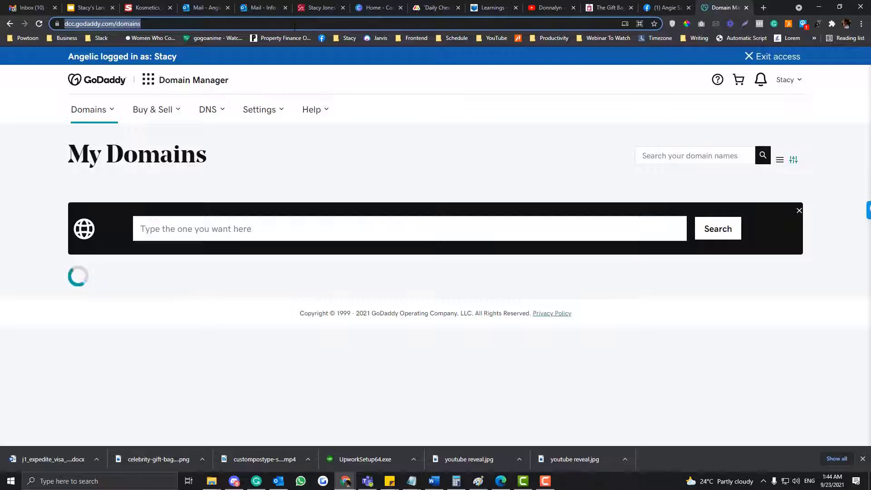
key(Return)
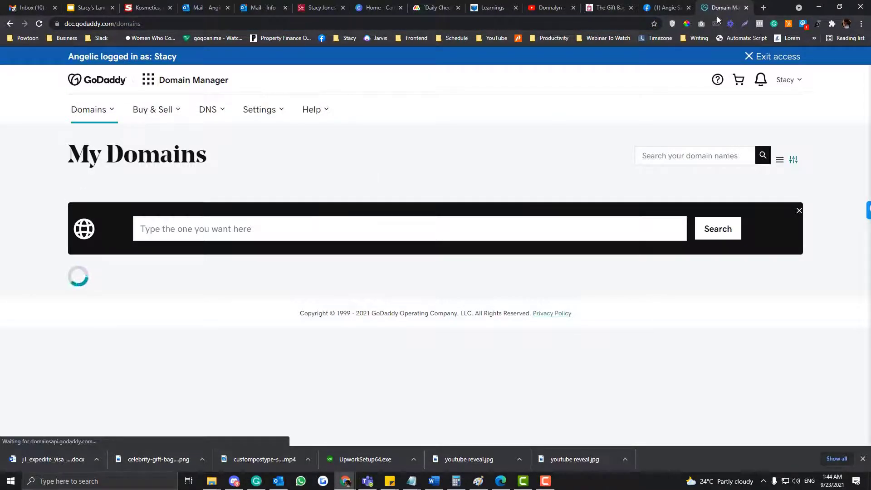
drag(719, 9, 540, 41)
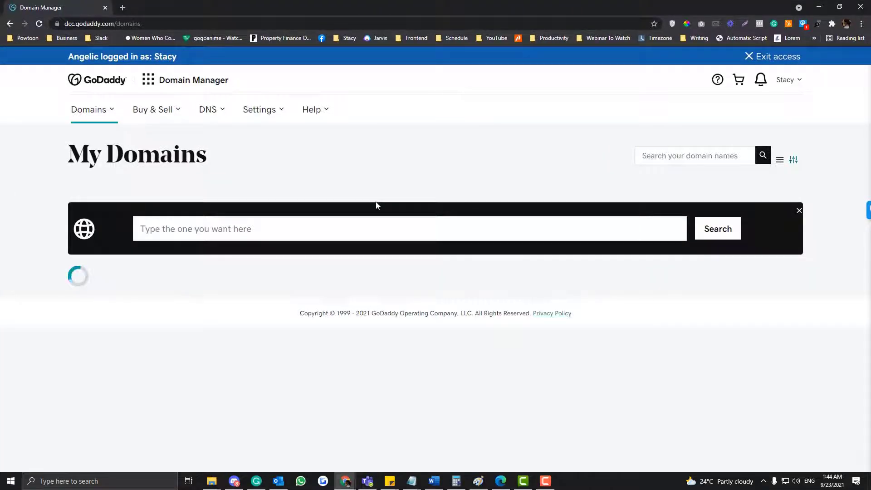
Look through the My Domains list and the Domain Manager's navigation options for brandscelebritieslove.com
scroll(376, 205, down, 4)
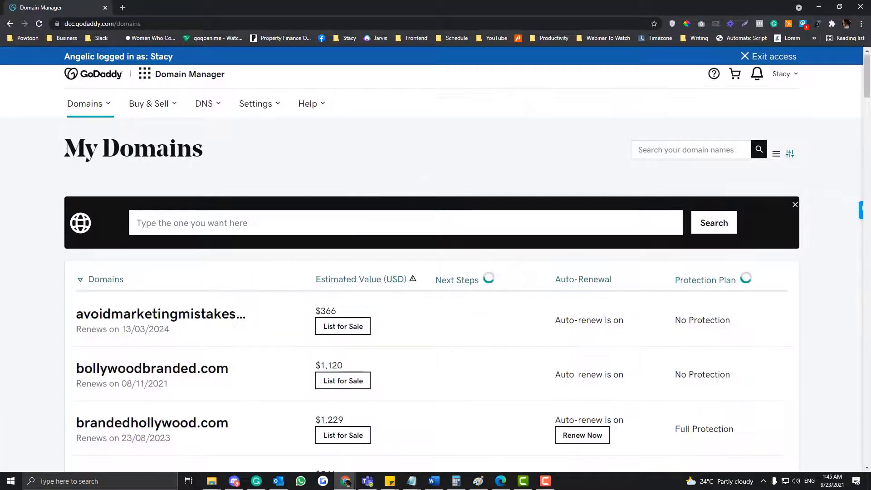
scroll(376, 205, up, 2)
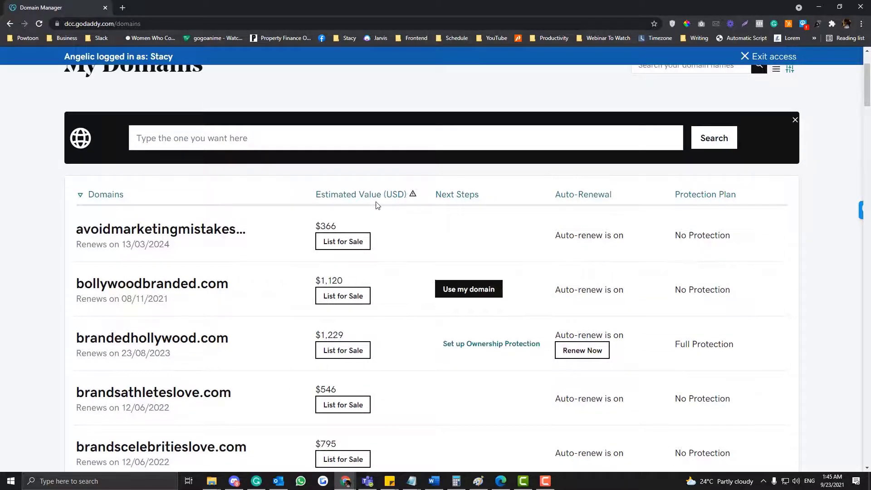
scroll(376, 205, down, 20)
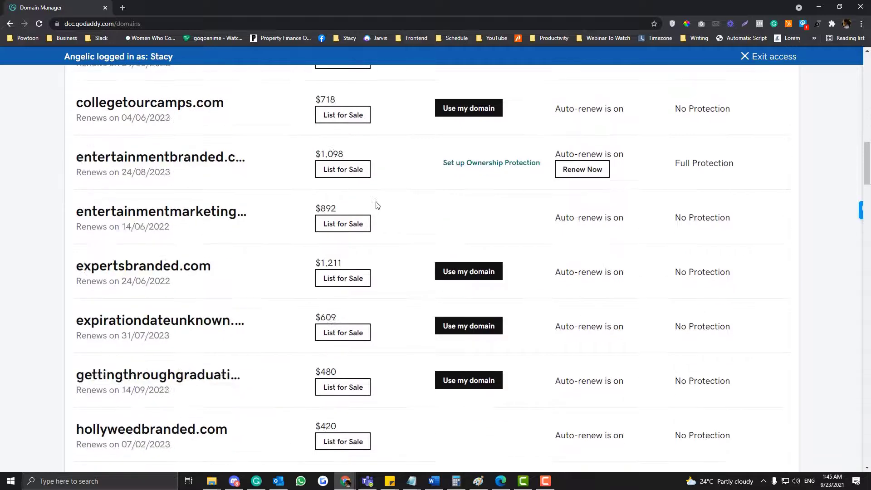
scroll(376, 205, up, 20)
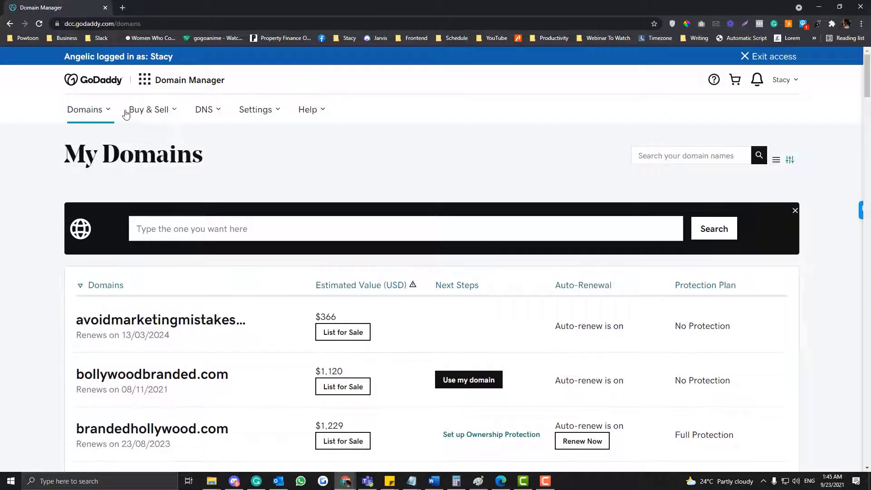
click(109, 112)
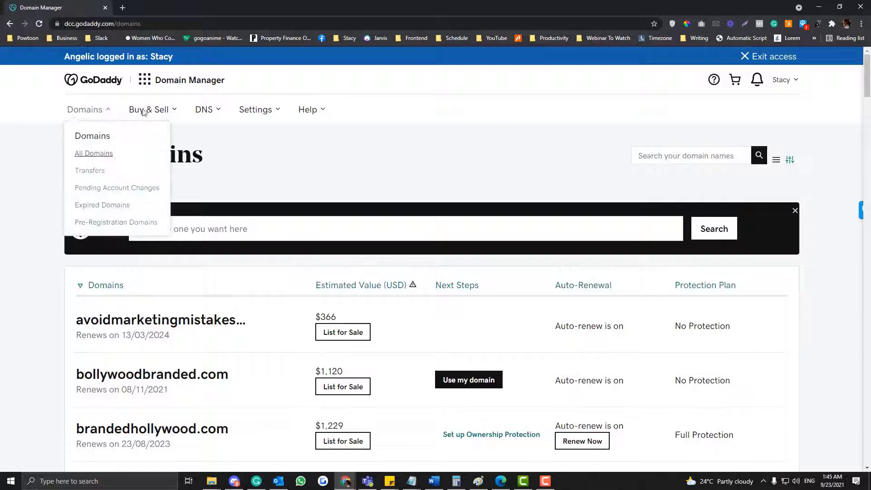
click(204, 110)
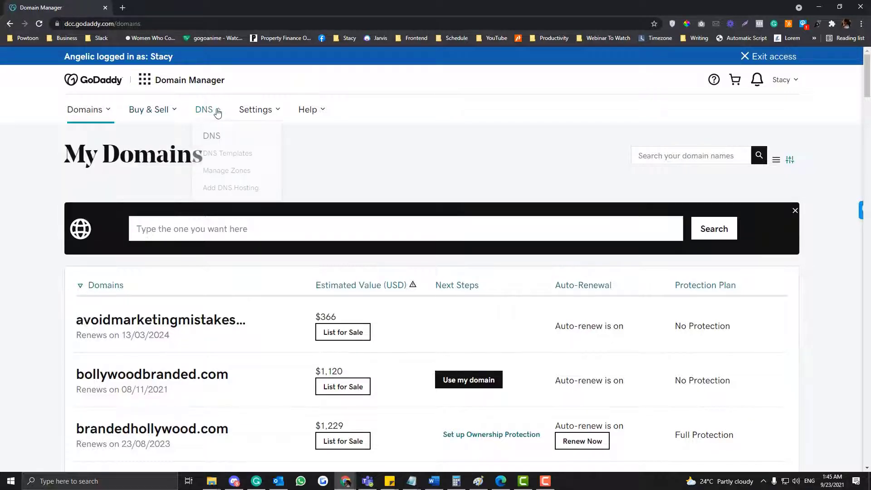
click(161, 111)
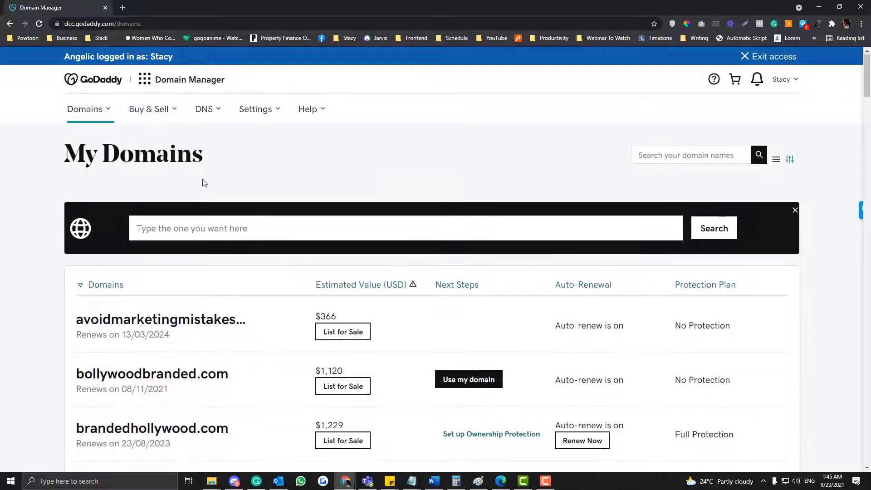
Try searching for "brandcelebrities" in the new-domain search, and return to the Domain Manager
scroll(203, 181, down, 1)
click(204, 178)
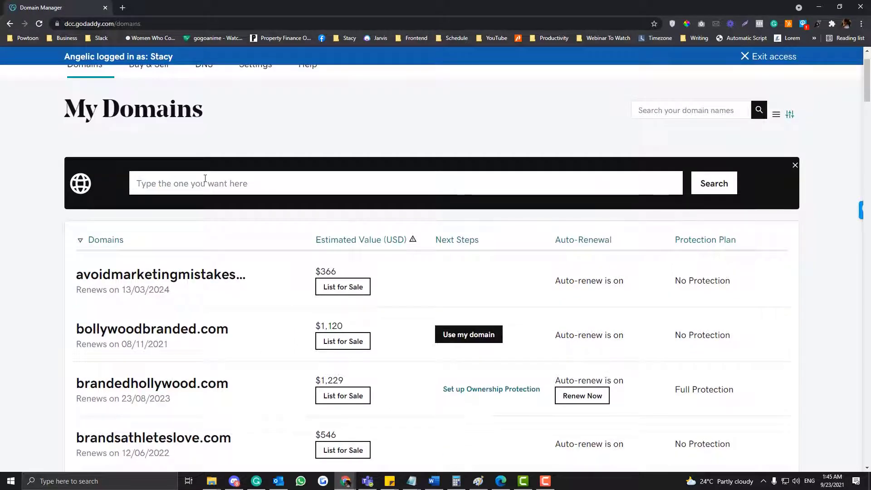
text(cel)
key(BackSpace)
key(BackSpace)
key(BackSpace)
text(bra)
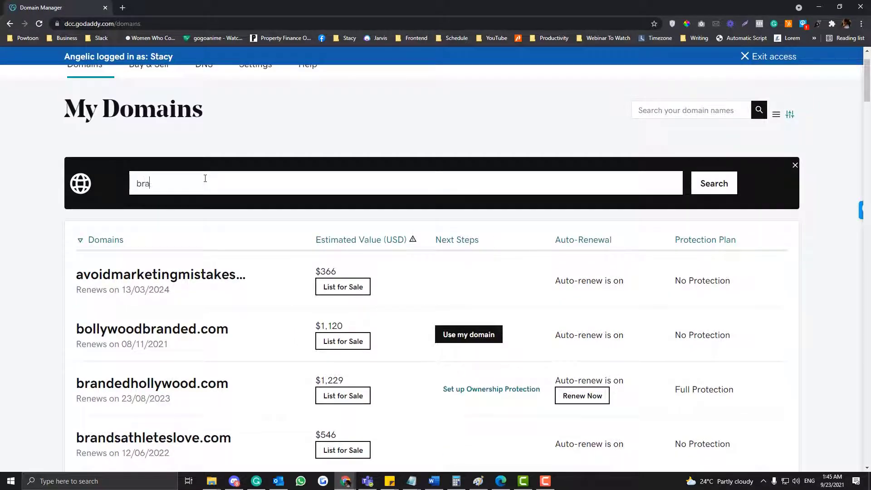
text(ndcelebrities)
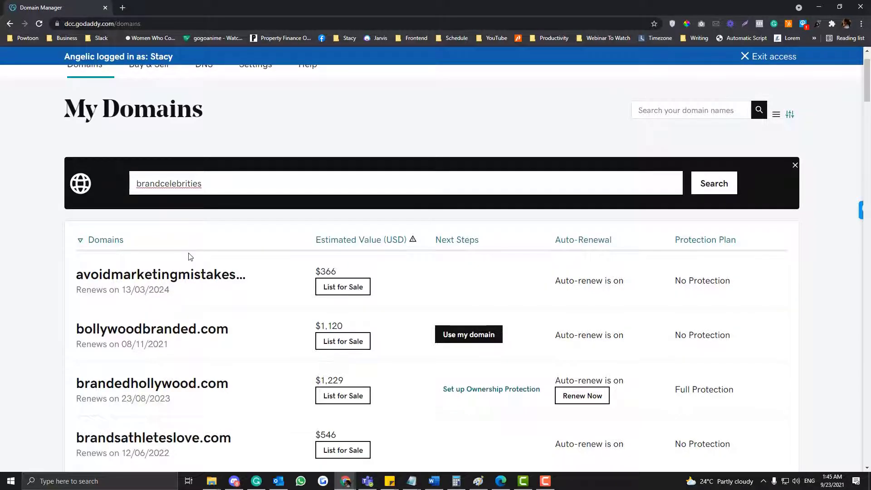
click(715, 188)
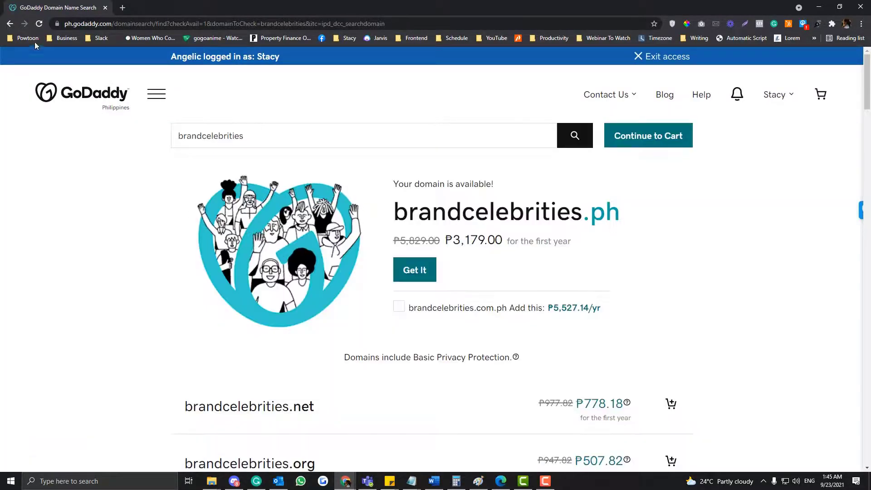
click(9, 23)
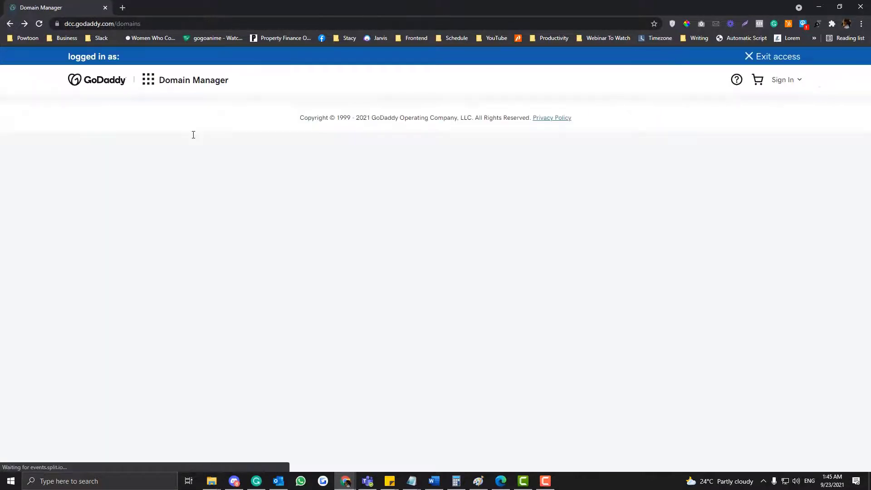
Open the account's products overview and look through the domains listed under All Products and Services
click(149, 79)
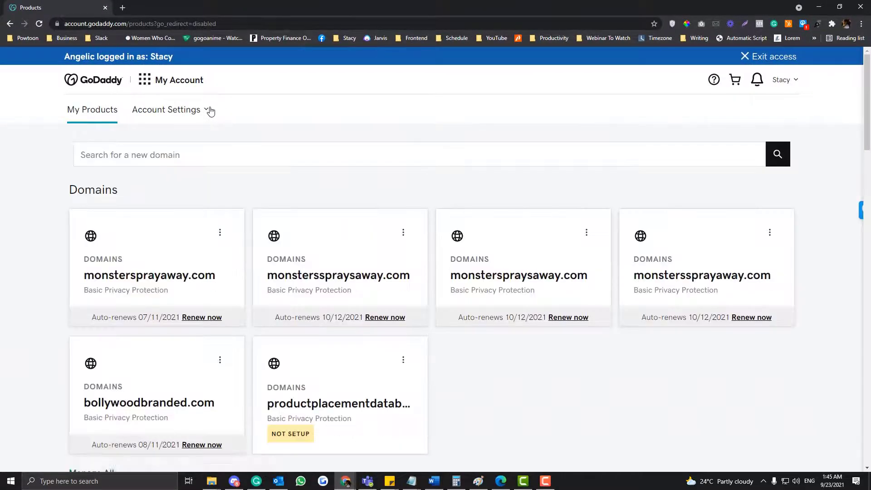
scroll(180, 223, down, 8)
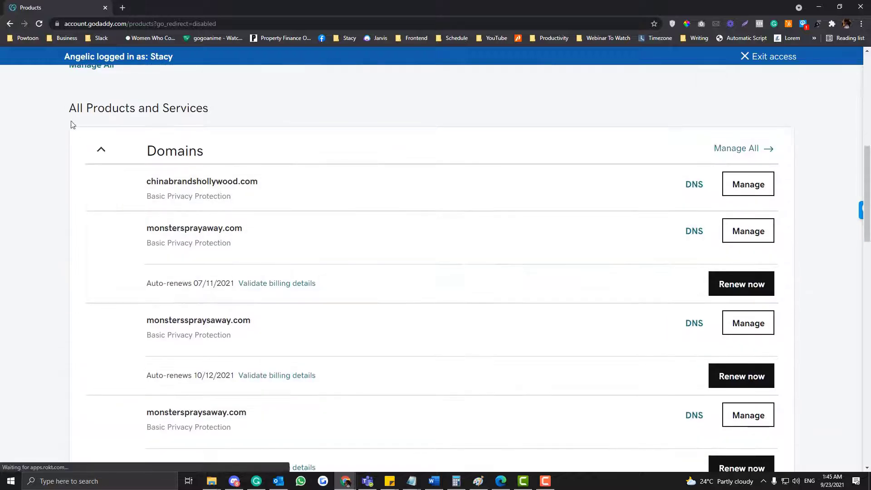
drag(98, 114, 153, 113)
drag(72, 114, 69, 113)
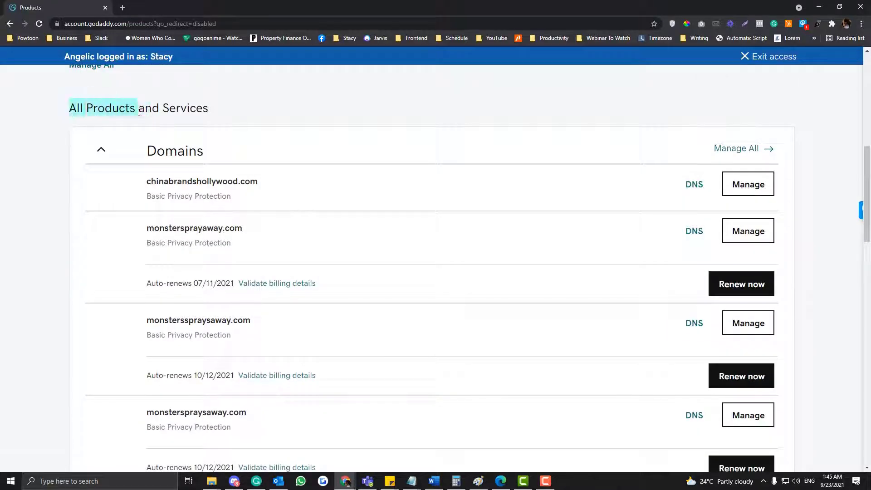
click(139, 114)
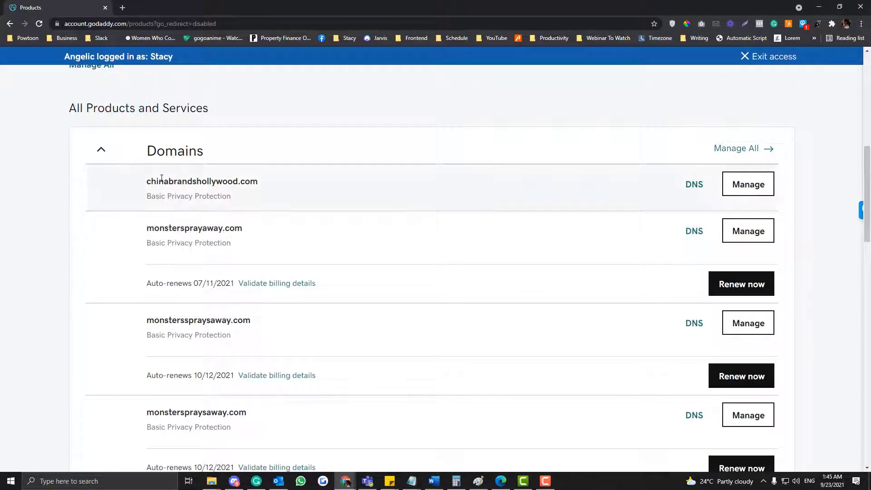
scroll(163, 218, down, 8)
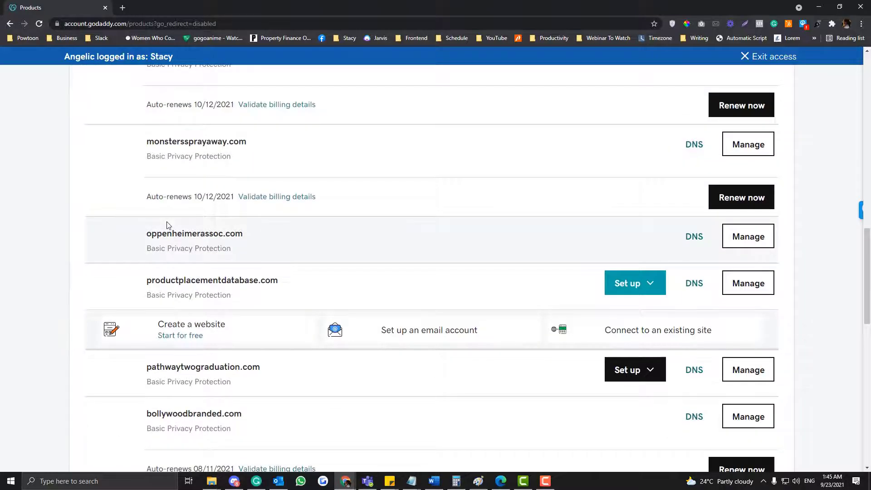
scroll(168, 225, down, 8)
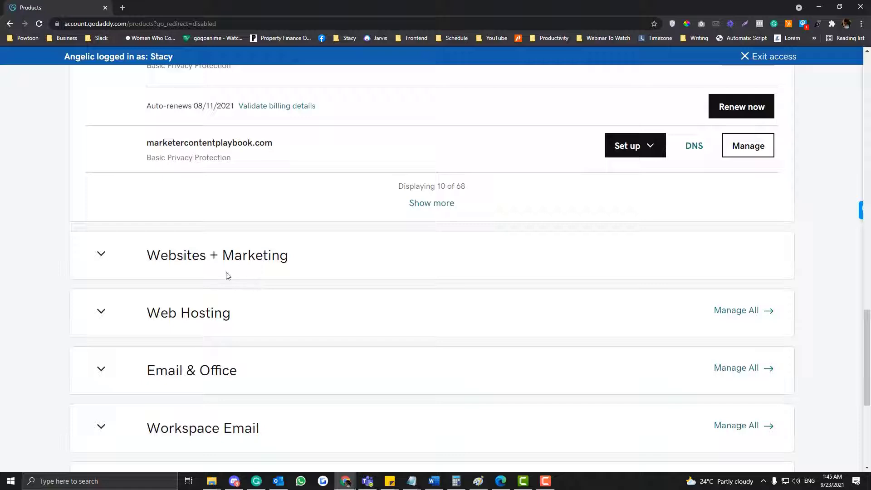
scroll(159, 336, down, 1)
scroll(163, 326, up, 6)
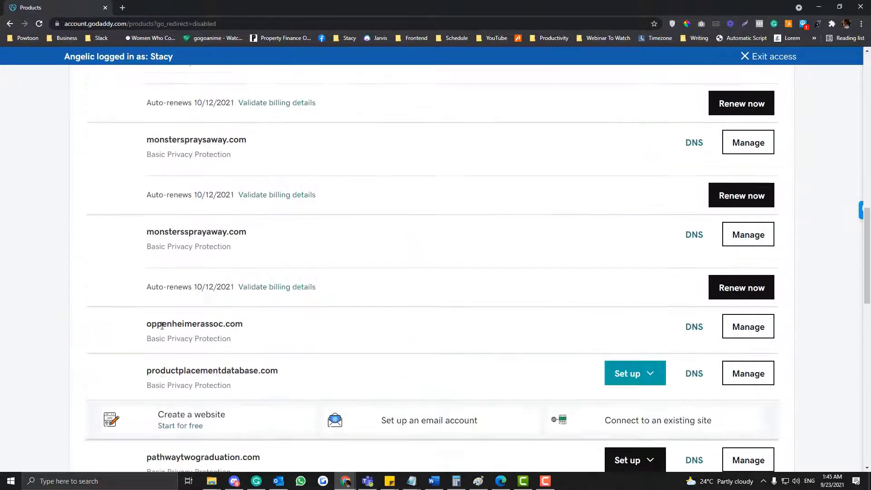
scroll(162, 325, up, 7)
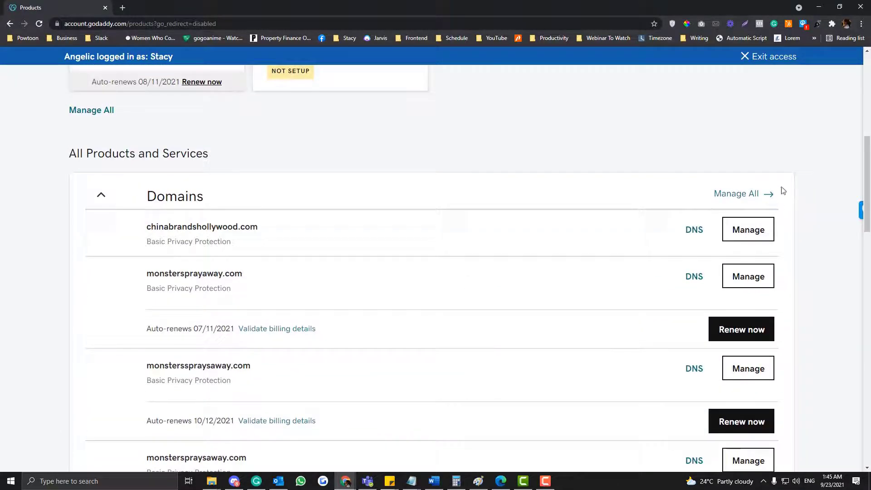
Open the management list for all domains and set it to display 50 entries
click(759, 195)
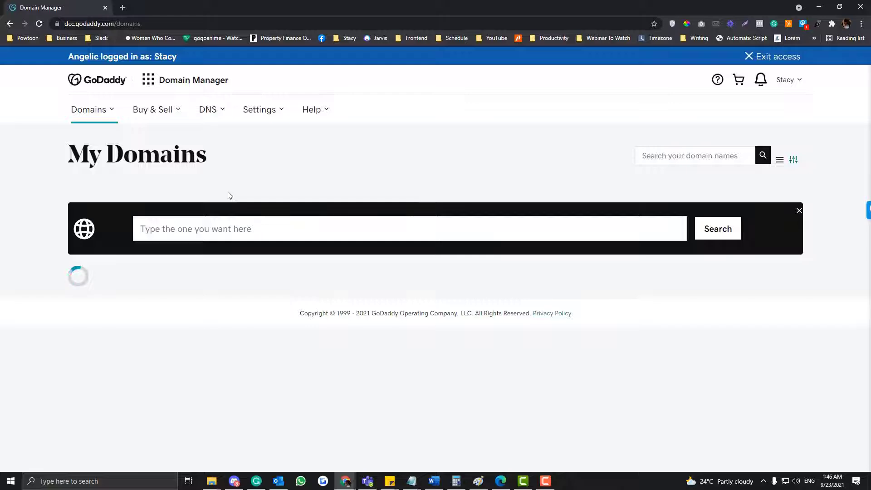
scroll(230, 195, down, 20)
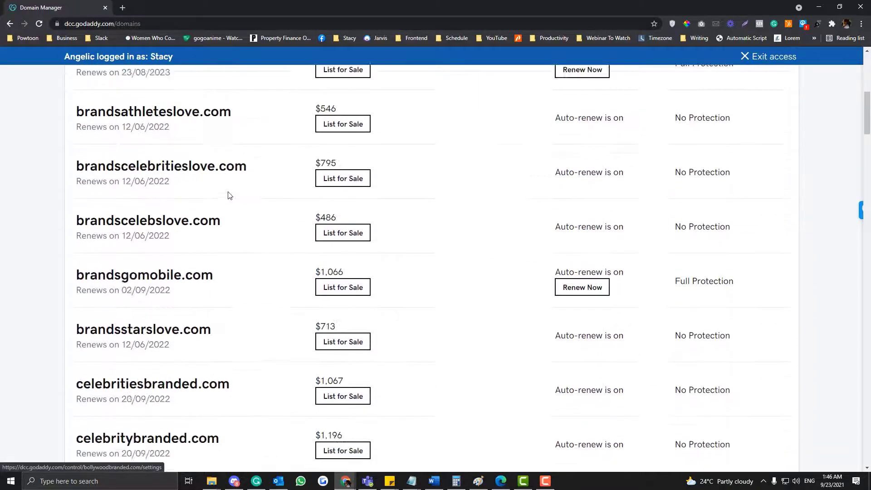
scroll(230, 195, down, 12)
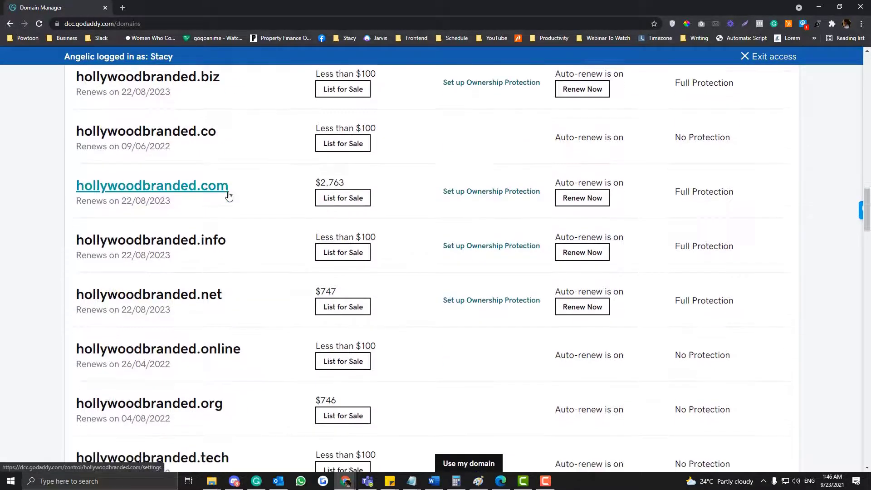
scroll(229, 195, down, 6)
scroll(229, 196, down, 20)
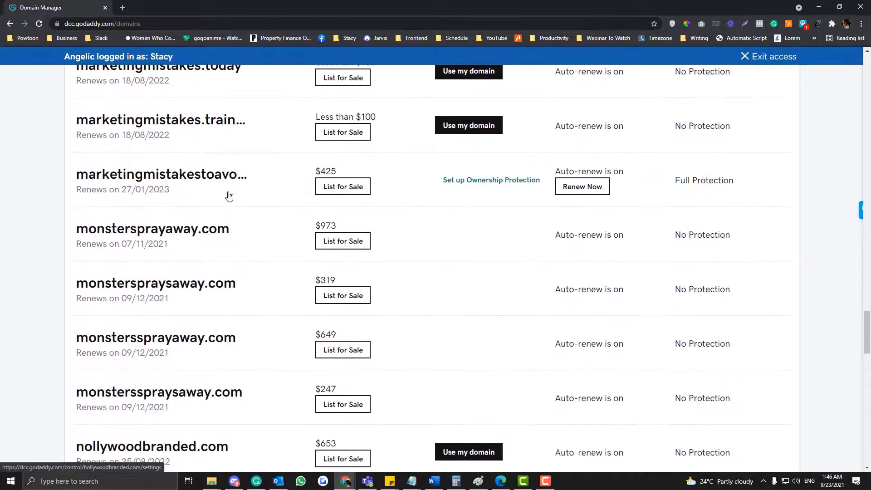
scroll(229, 195, down, 13)
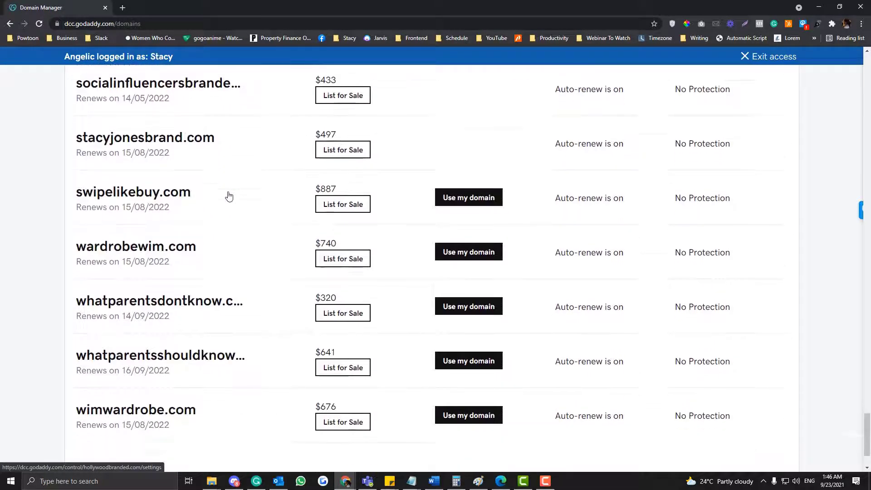
click(137, 386)
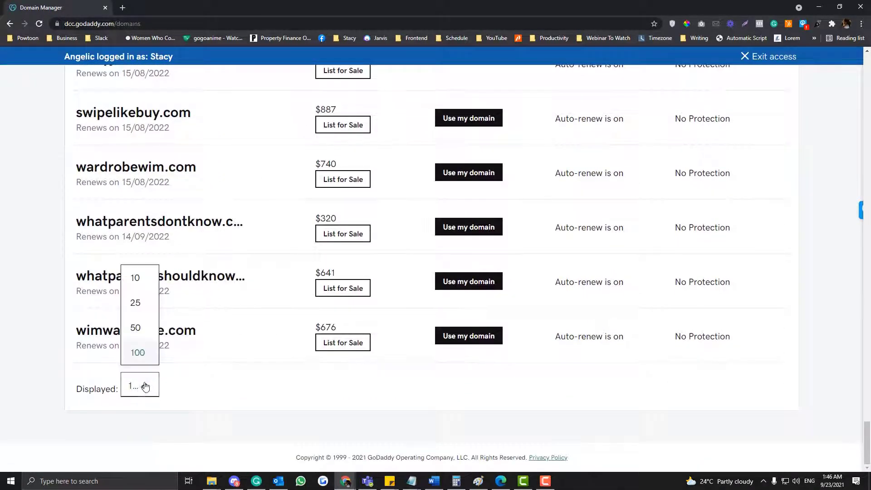
click(150, 328)
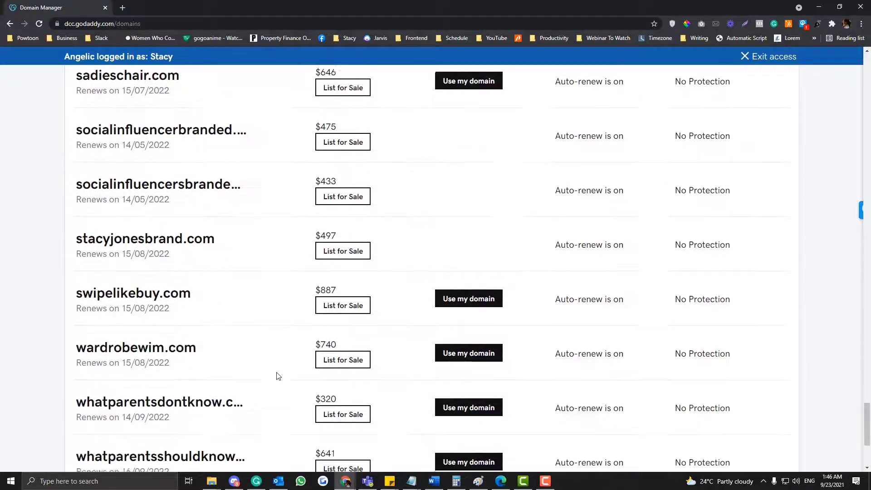
Find "brands" on the page and open the domain settings of brandscelebritieslove.com
key(ctrl+f)
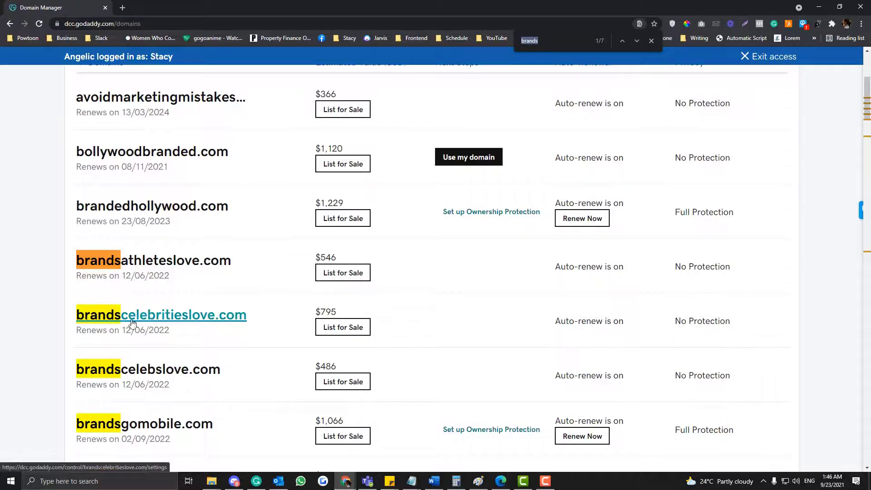
click(210, 323)
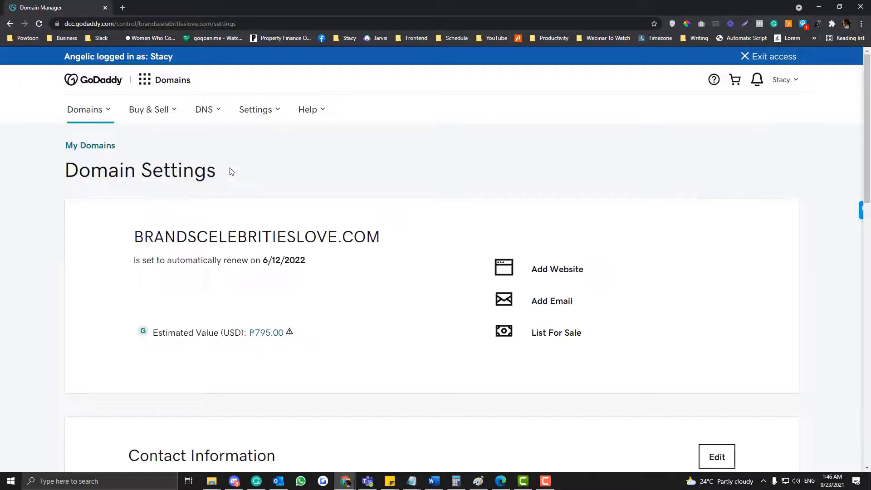
scroll(230, 171, down, 12)
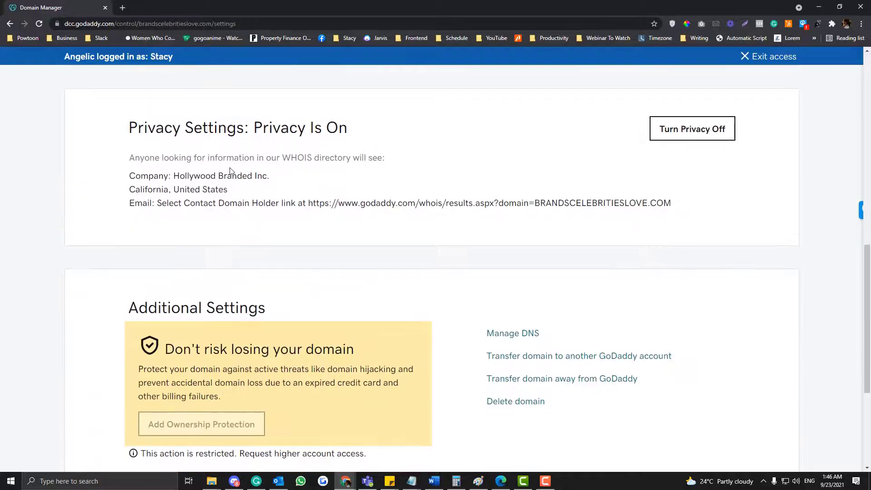
scroll(230, 172, down, 2)
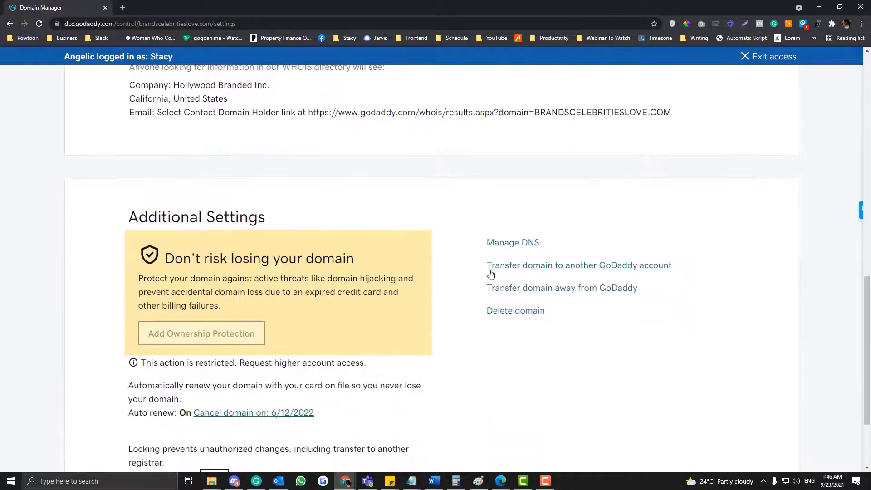
Open the DNS management of brandscelebritieslove.com, review its records, and start changing the default nameservers
click(509, 251)
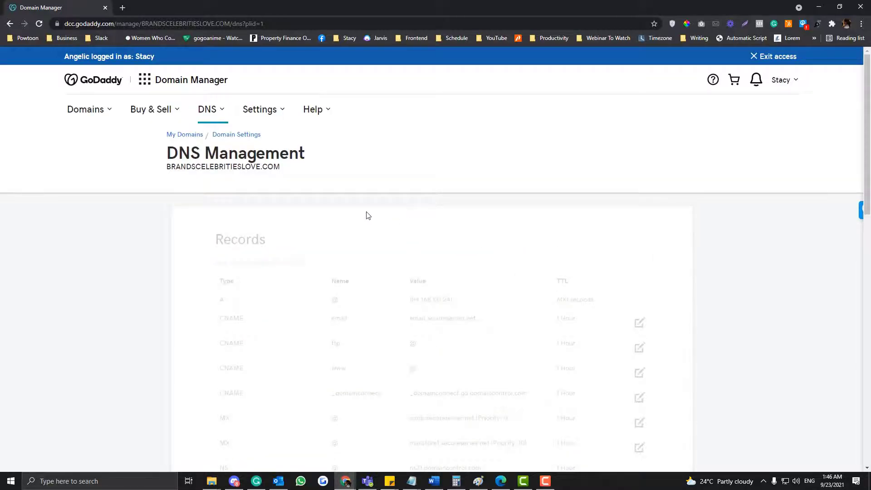
scroll(365, 214, down, 3)
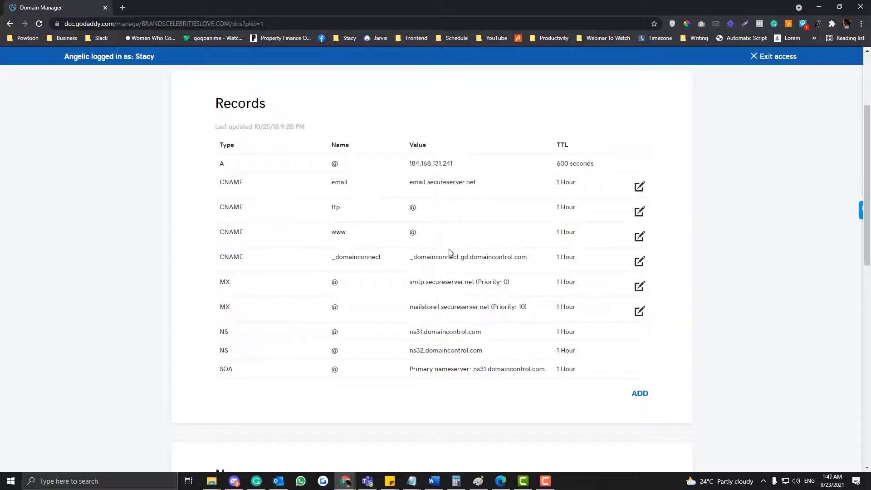
drag(409, 331, 480, 369)
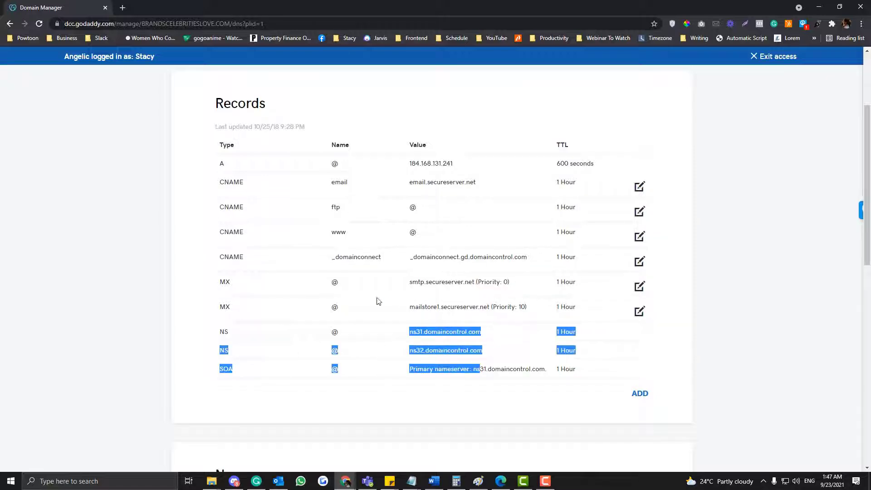
scroll(317, 249, up, 1)
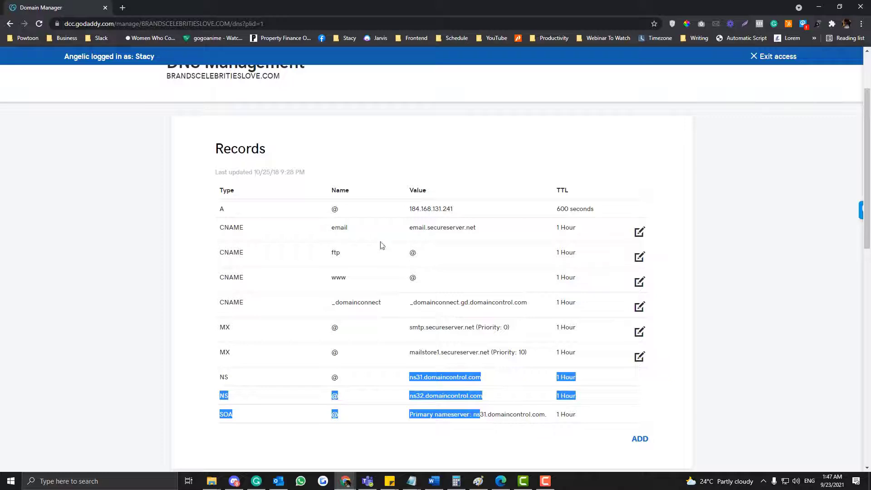
scroll(382, 245, down, 7)
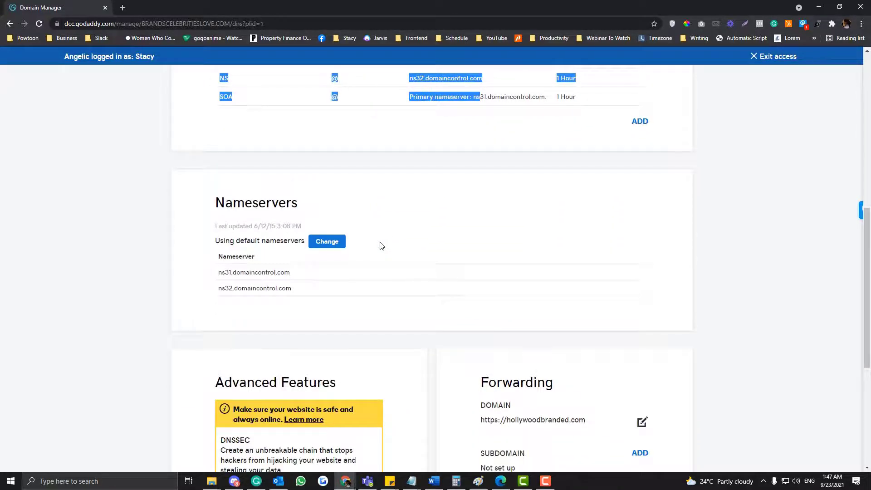
click(325, 248)
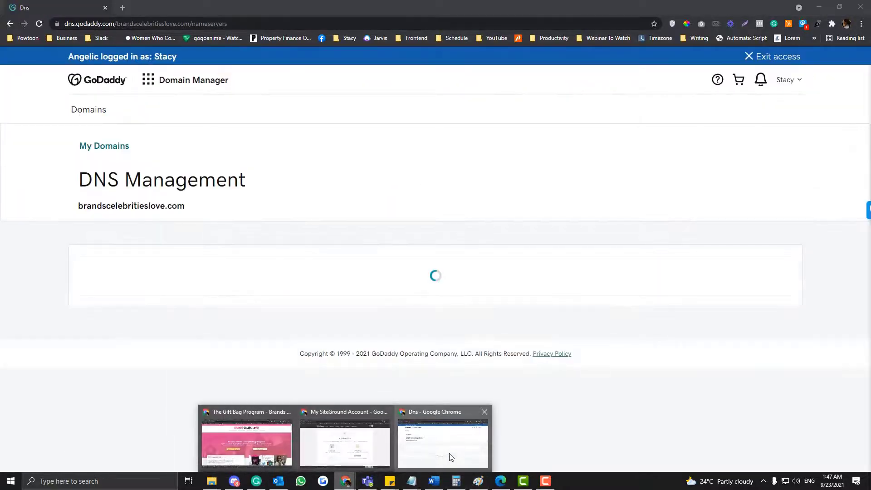
Copy NS1.SITEGROUND.NET from the SiteGround page and enter it as Nameserver 1 in GoDaddy's own-nameservers form
mouse_move(347, 482)
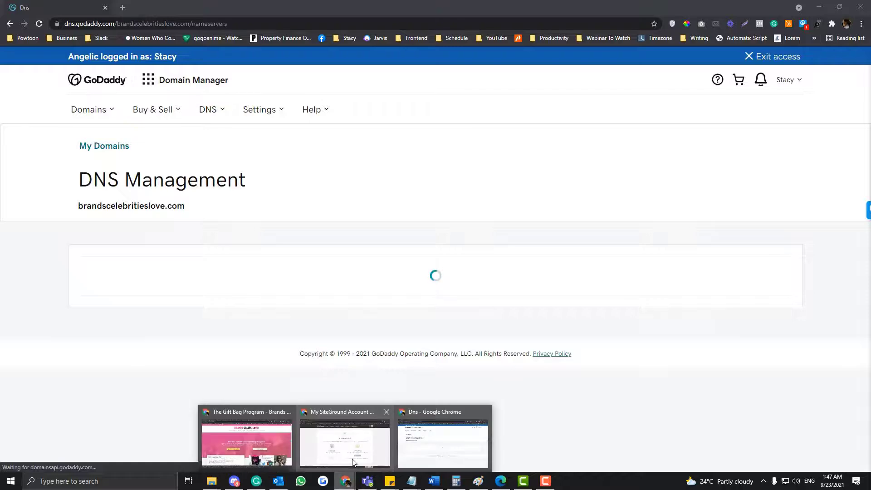
click(340, 438)
right_click(575, 351)
click(588, 354)
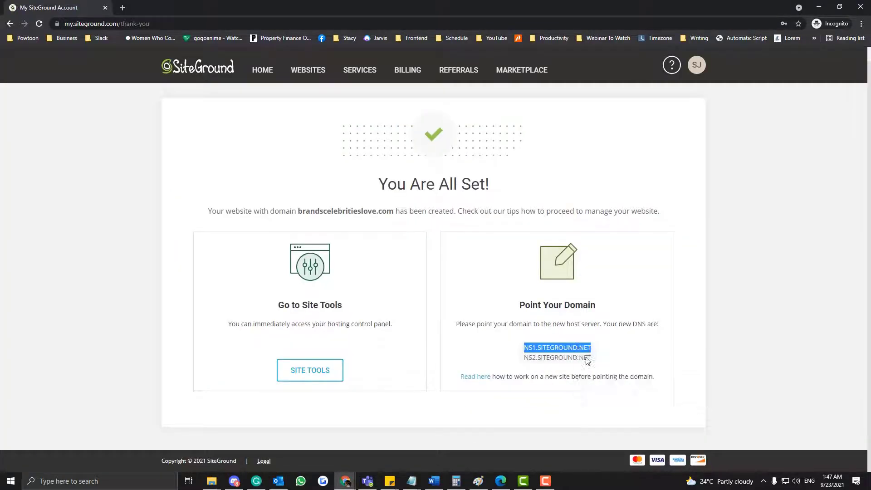
mouse_move(345, 482)
click(413, 450)
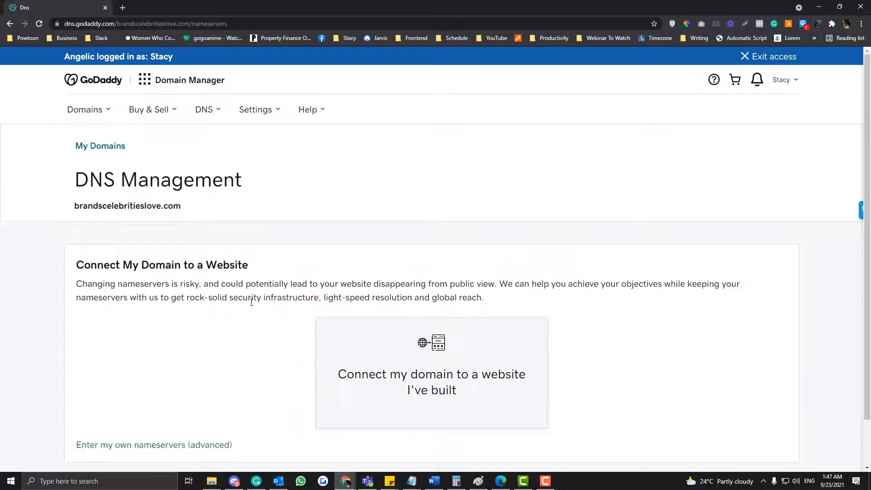
scroll(251, 302, down, 2)
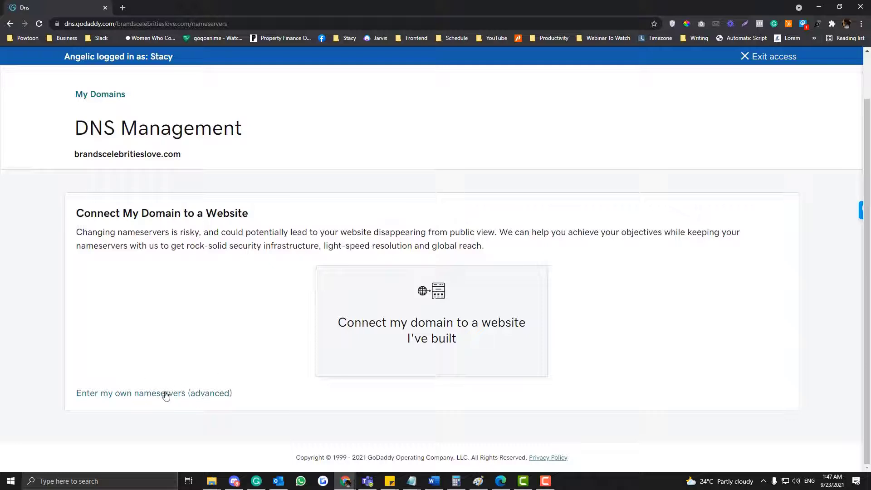
click(184, 395)
click(239, 292)
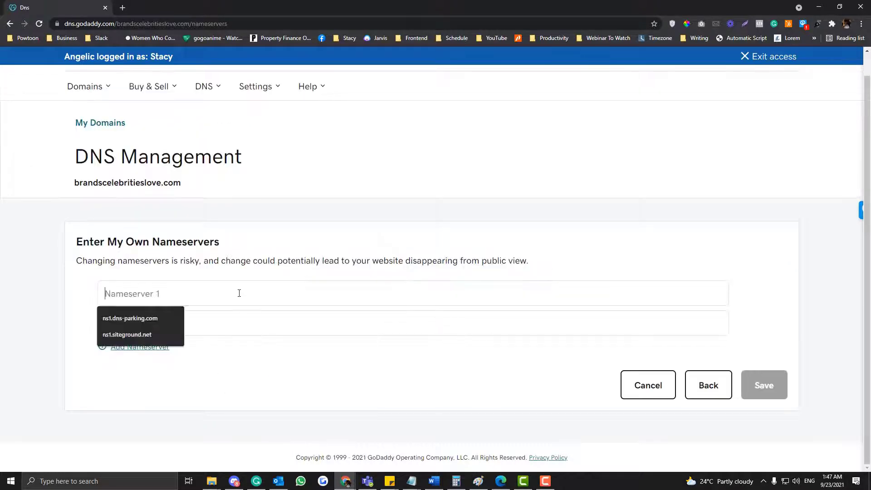
key(ctrl+v)
Copy NS2.SITEGROUND.NET from the SiteGround page and enter it as Nameserver 2 in GoDaddy
mouse_move(346, 480)
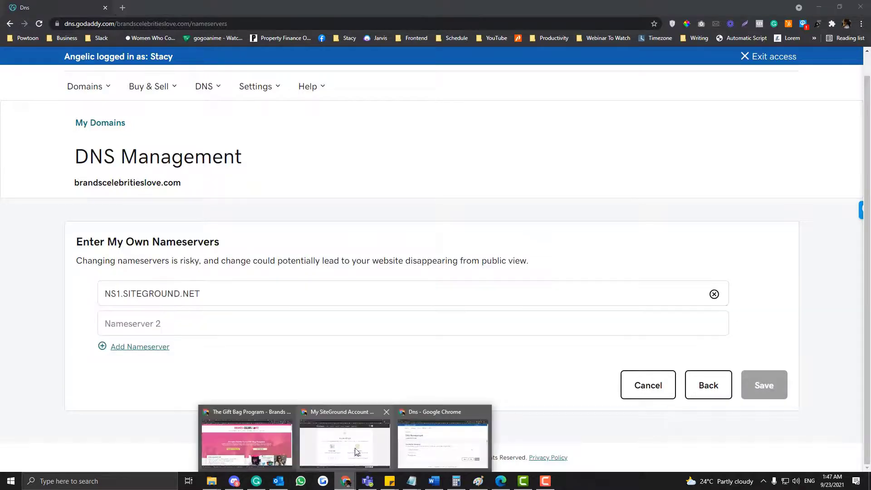
click(357, 451)
drag(524, 357, 594, 361)
key(ctrl+c)
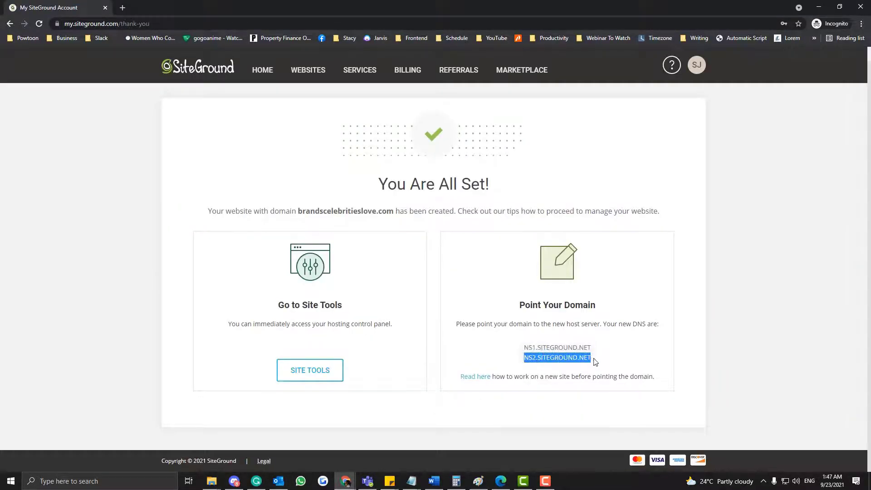
mouse_move(346, 479)
click(439, 437)
key(Tab)
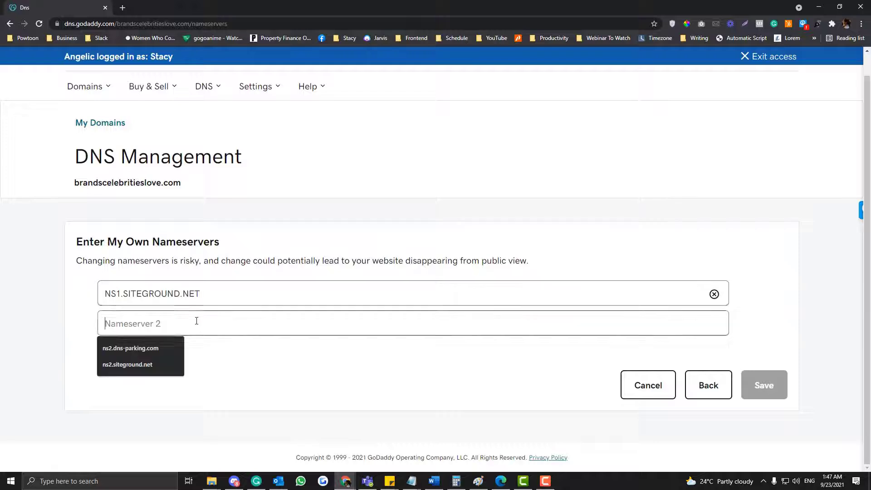
key(ctrl+v)
Save the custom nameservers and consent to the nameserver update for brandscelebritieslove.com
click(757, 390)
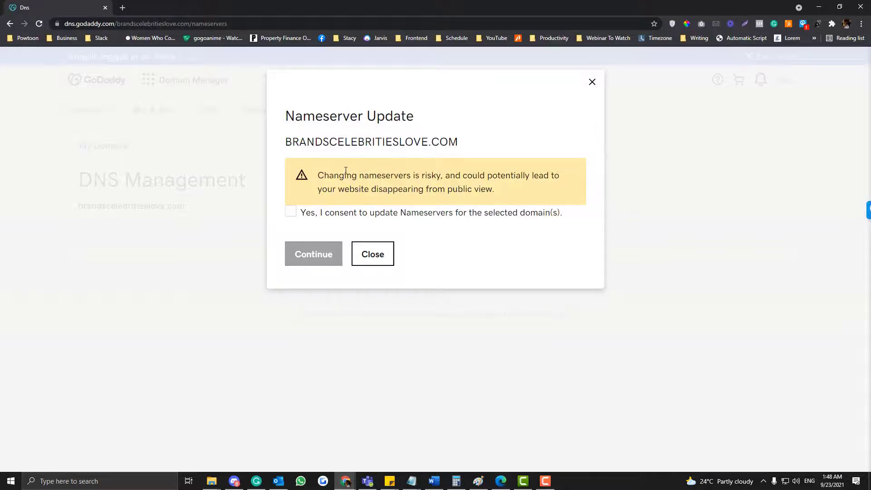
click(296, 218)
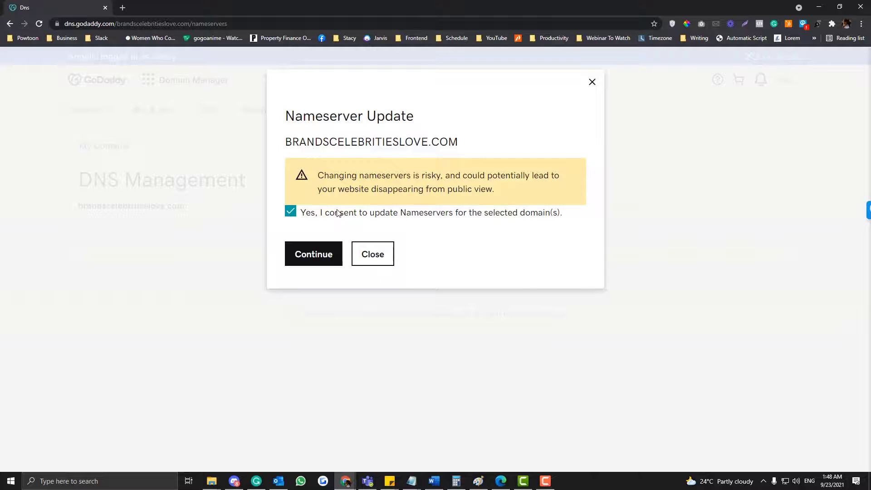
click(319, 254)
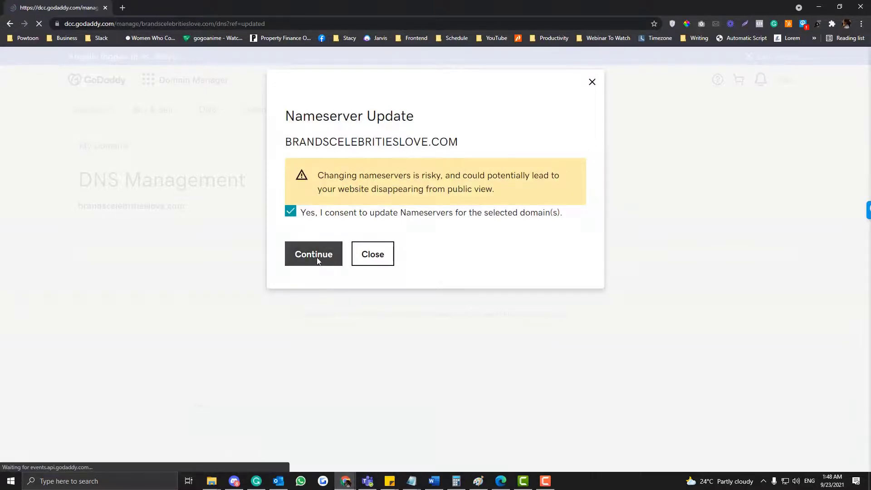
click(318, 259)
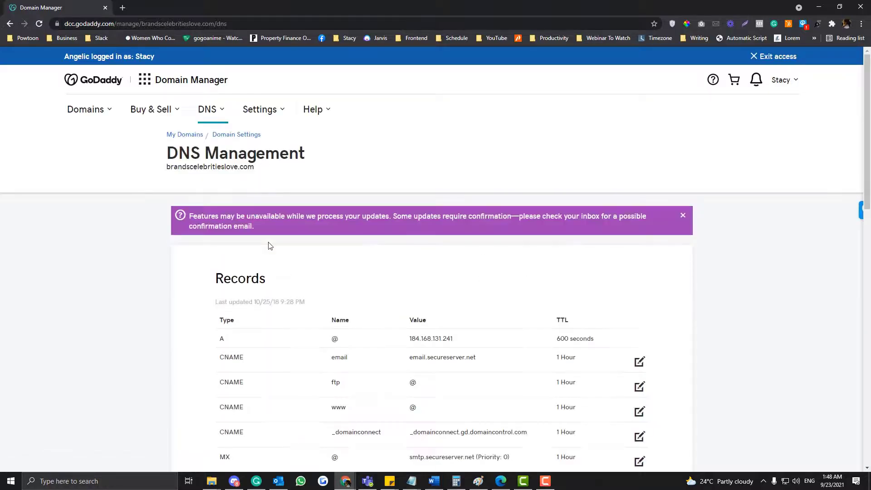
Read the update notice on the DNS Management page and examine the Nameservers section
drag(209, 218, 269, 242)
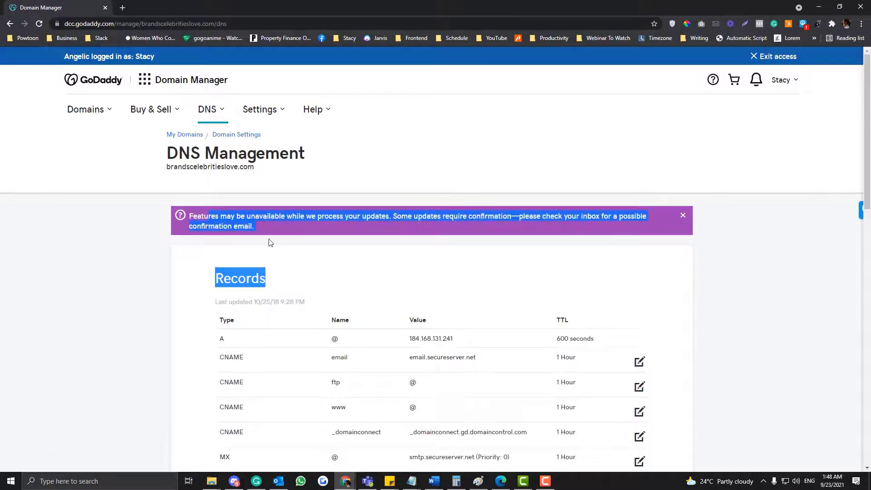
click(312, 245)
scroll(313, 245, down, 1)
scroll(313, 249, down, 15)
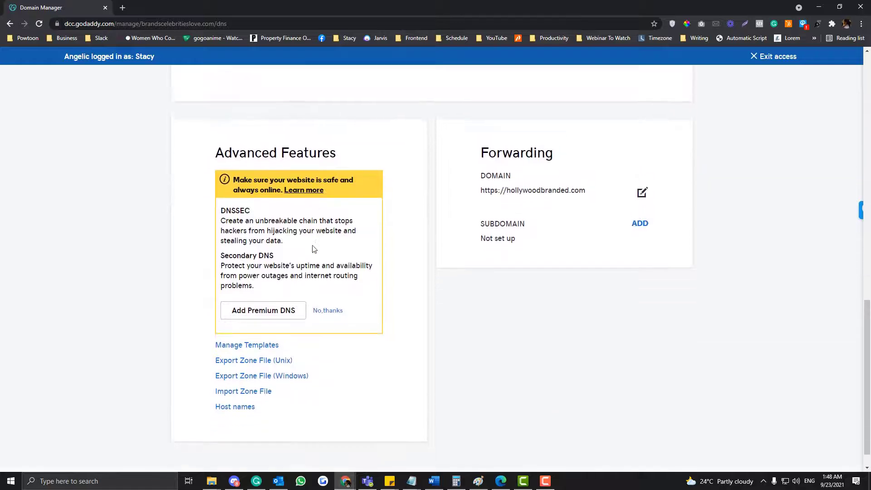
scroll(313, 248, up, 3)
scroll(313, 249, up, 2)
scroll(309, 255, up, 2)
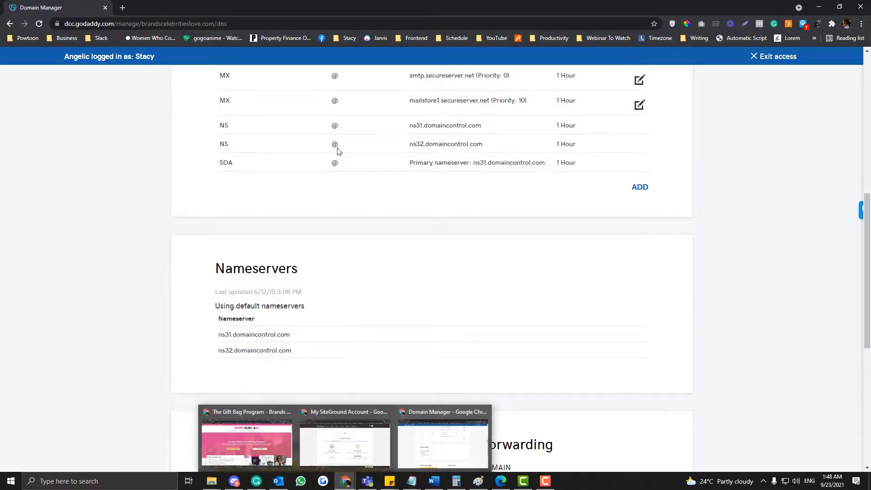
Reload the DNS Management page and check the nameservers listed for the domain
click(313, 25)
key(Return)
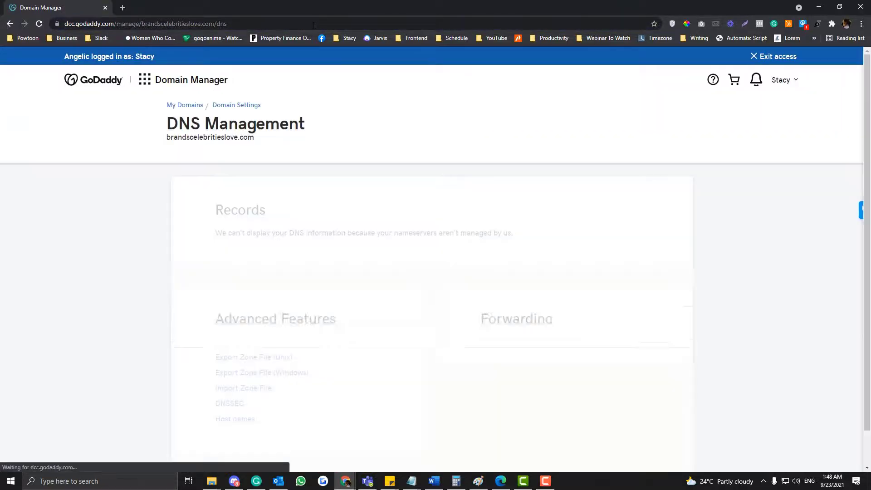
scroll(364, 168, down, 1)
scroll(364, 168, down, 2)
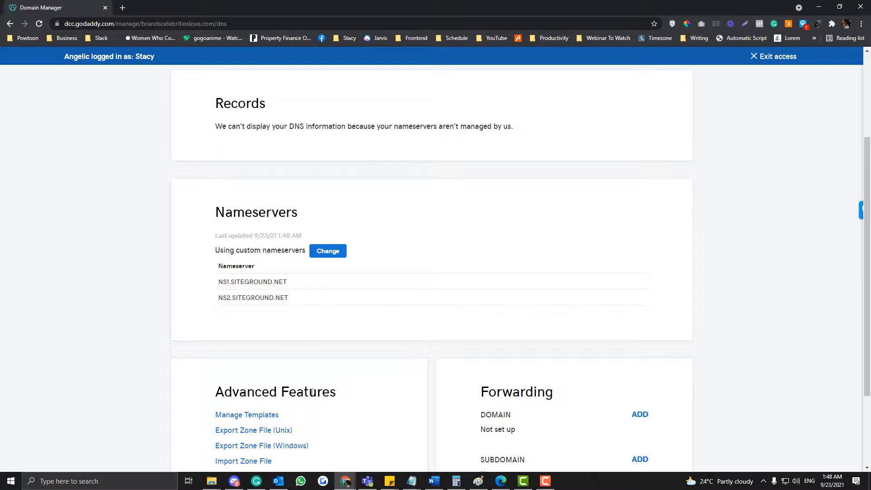
Switch to SiteGround, open Site Tools for brandscelebritieslove.com, and review the two domains noted in Notepad
mouse_move(343, 480)
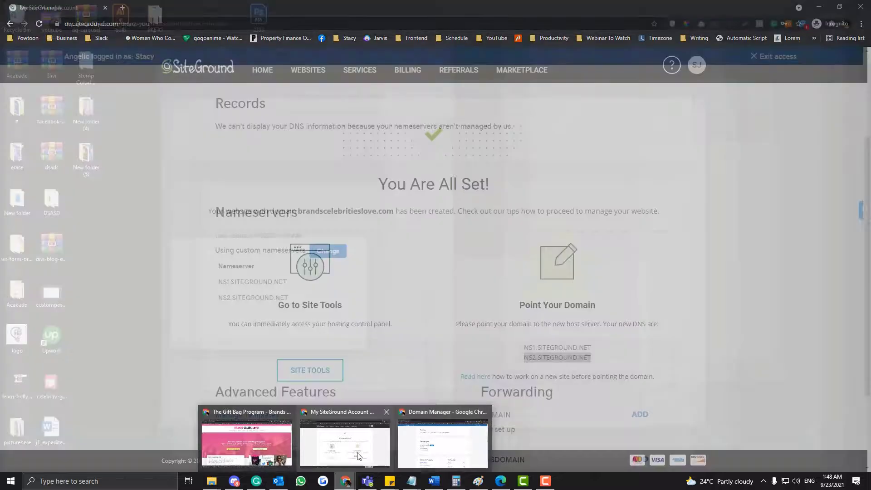
click(358, 456)
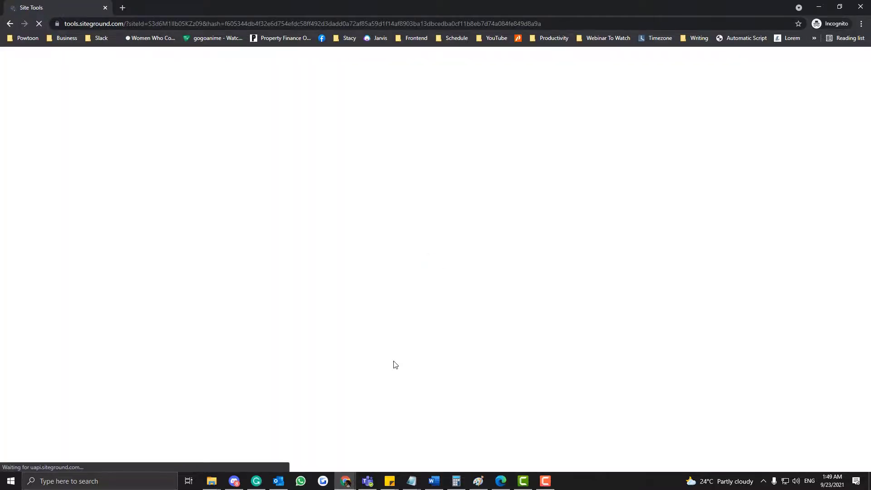
mouse_move(411, 481)
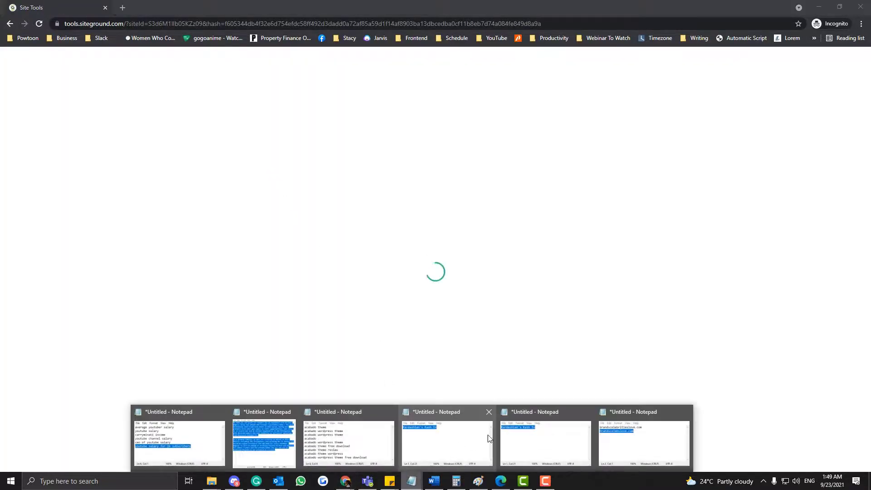
click(606, 438)
drag(547, 286, 437, 279)
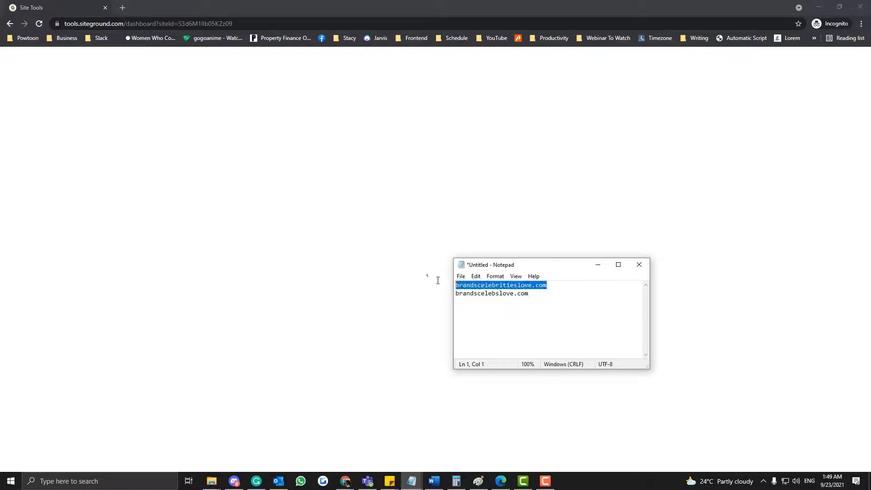
drag(529, 294, 428, 295)
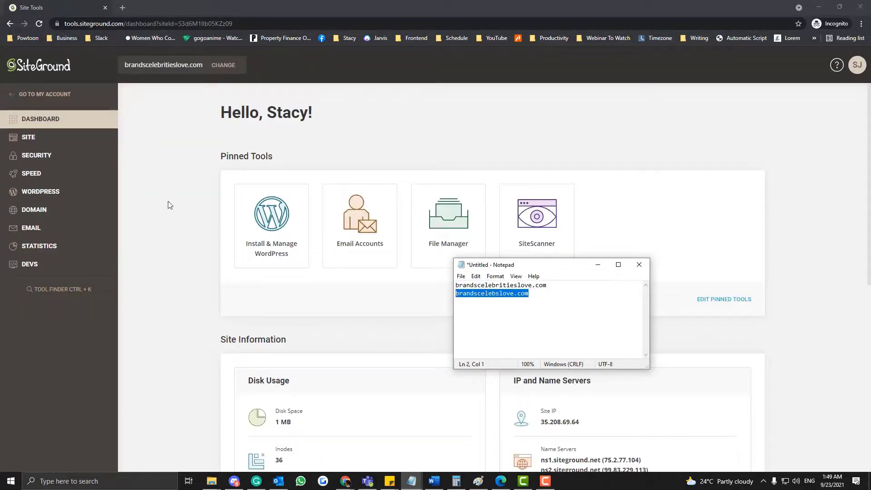
Look over the Site Information on the Site Tools dashboard, reopen the dashboard, and go back one page
click(164, 230)
scroll(164, 230, down, 4)
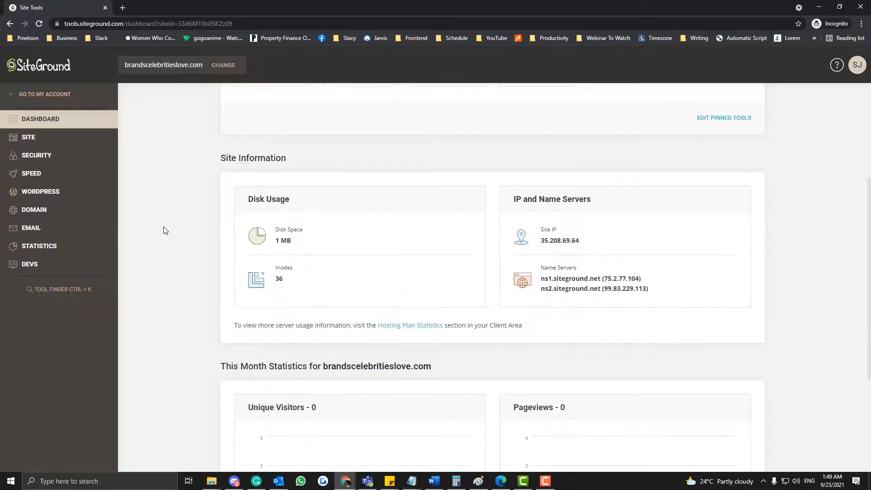
click(49, 137)
click(43, 118)
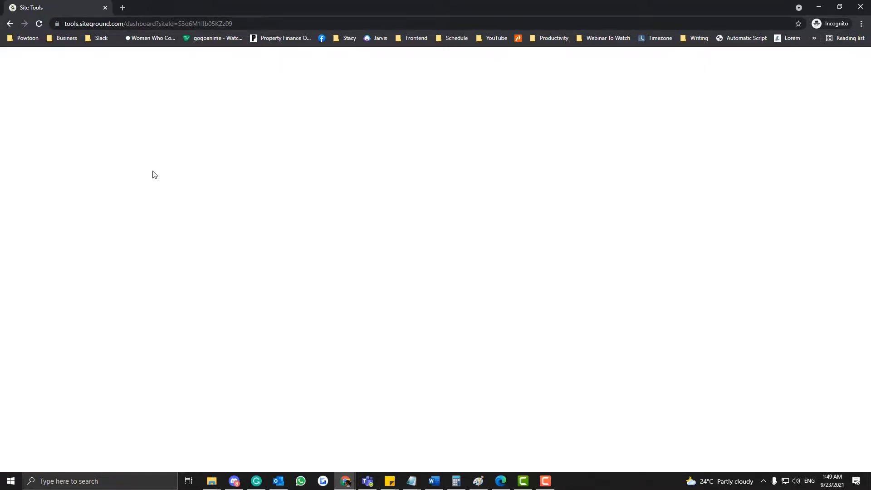
click(10, 24)
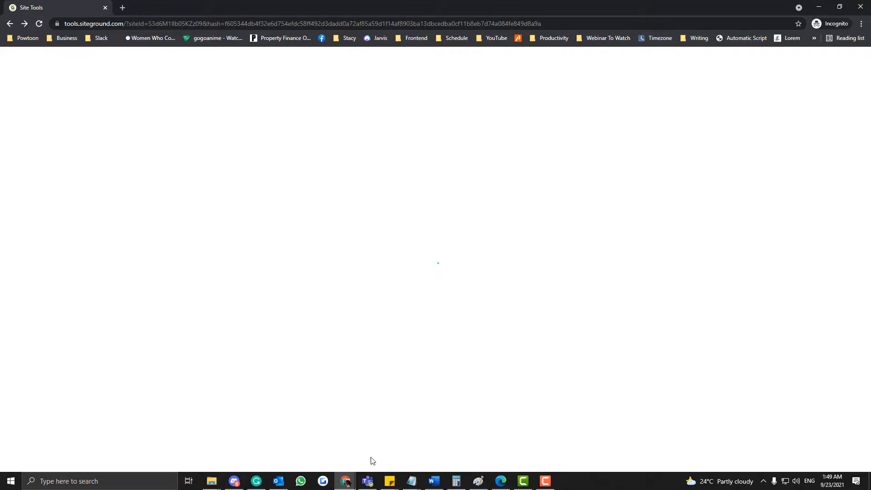
Bring up the domain list in Notepad, highlight brandscelebslove.com, and minimize the note
mouse_move(411, 480)
click(453, 444)
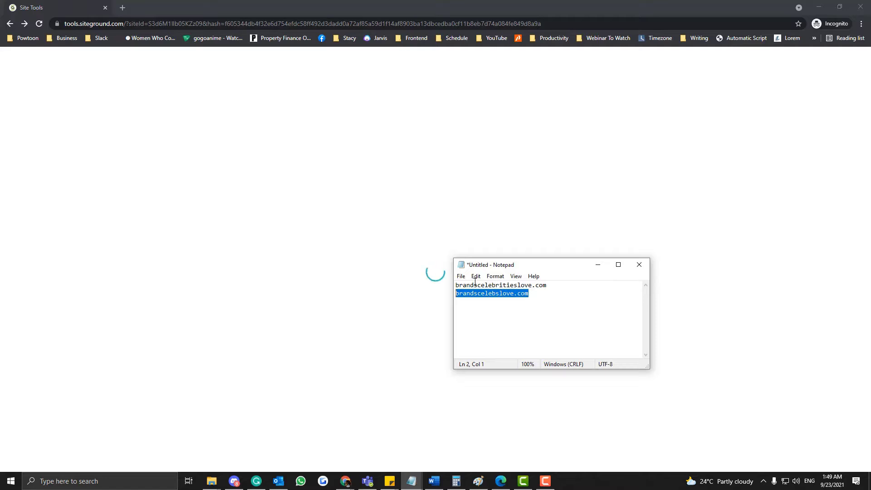
click(463, 294)
drag(455, 294, 544, 295)
click(598, 264)
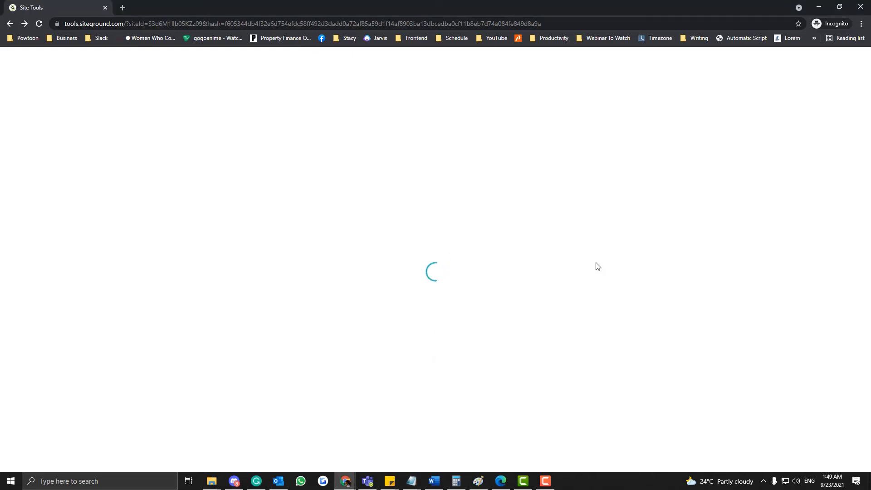